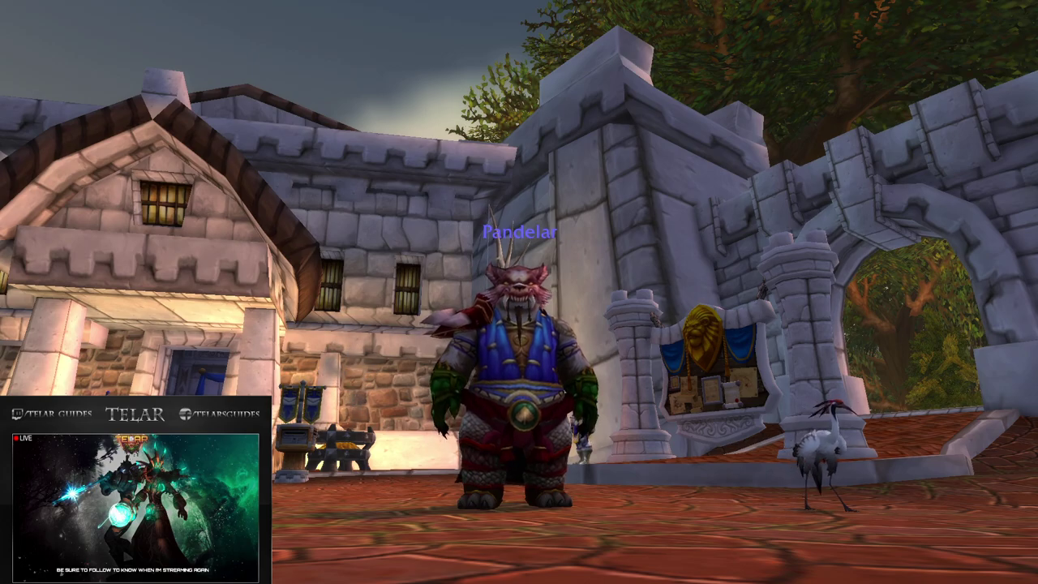
# Step: Switch to the Video liste.ods spreadsheet in OpenOffice Calc and check the Summe cell of the Ausgaben column
pyautogui.hotkey('alt', 'Tab')
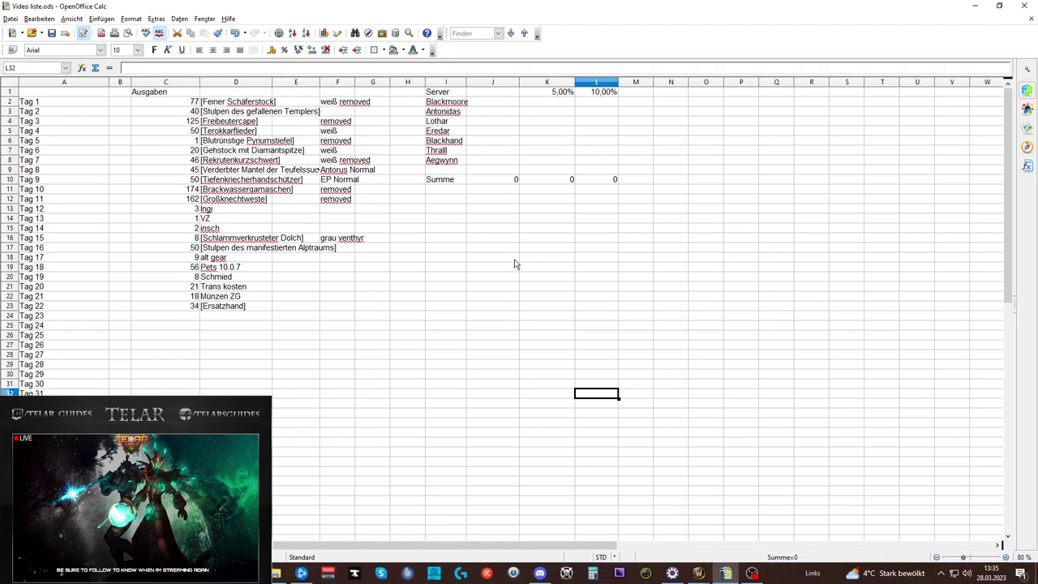
pyautogui.scroll(-5, 514, 263)
pyautogui.click(185, 316)
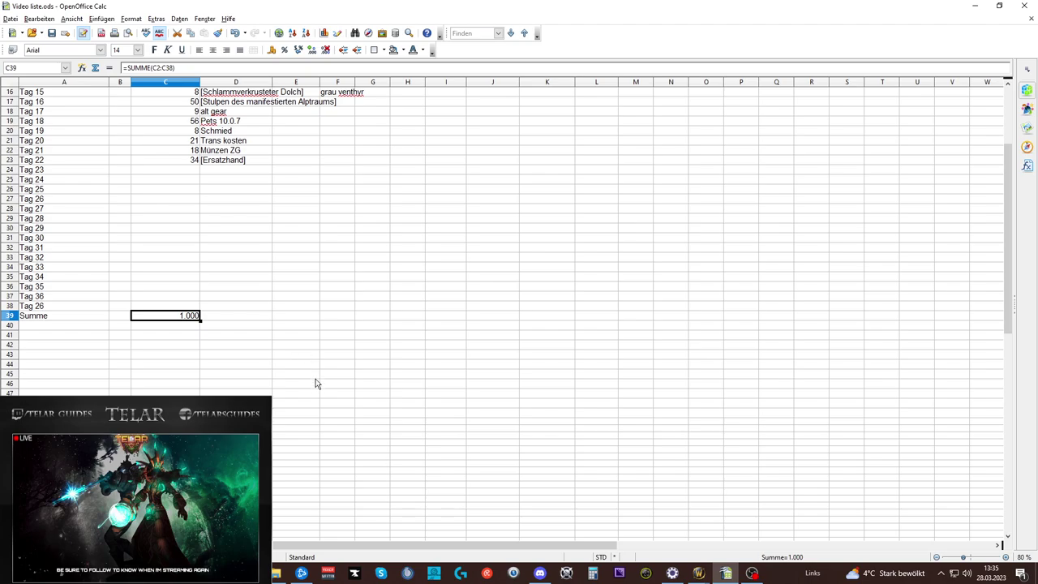
pyautogui.scroll(5, 317, 386)
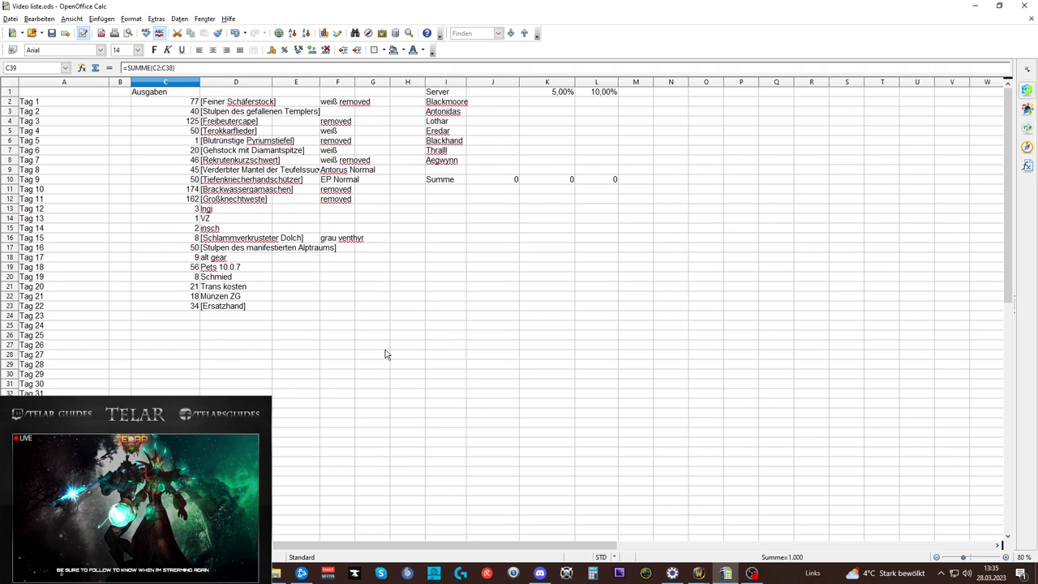
# Step: Review the Tag 1 and Tag 2 entries, checking each item's name, expense and note
pyautogui.click(234, 103)
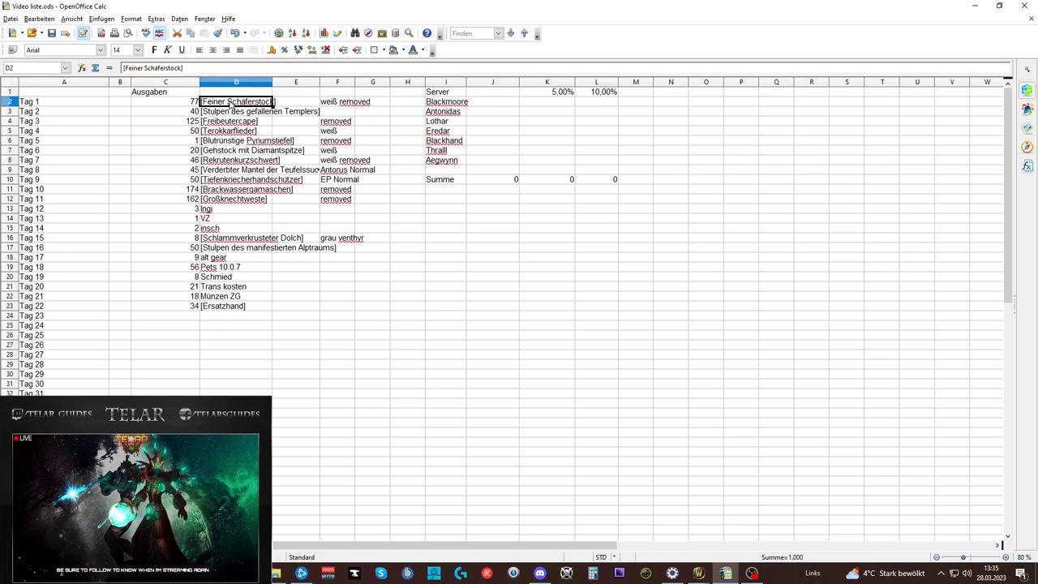
pyautogui.click(193, 103)
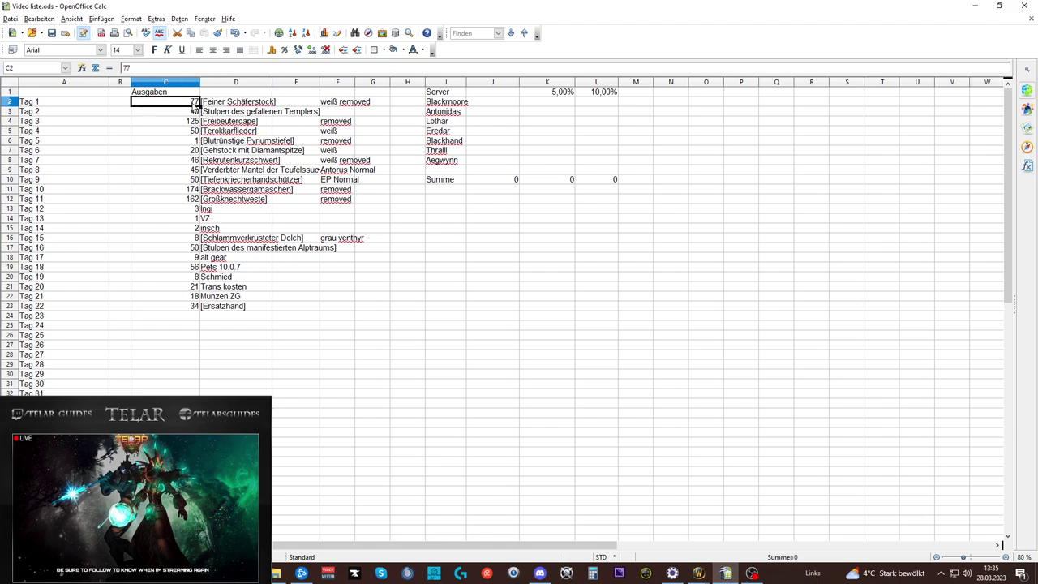
pyautogui.click(339, 103)
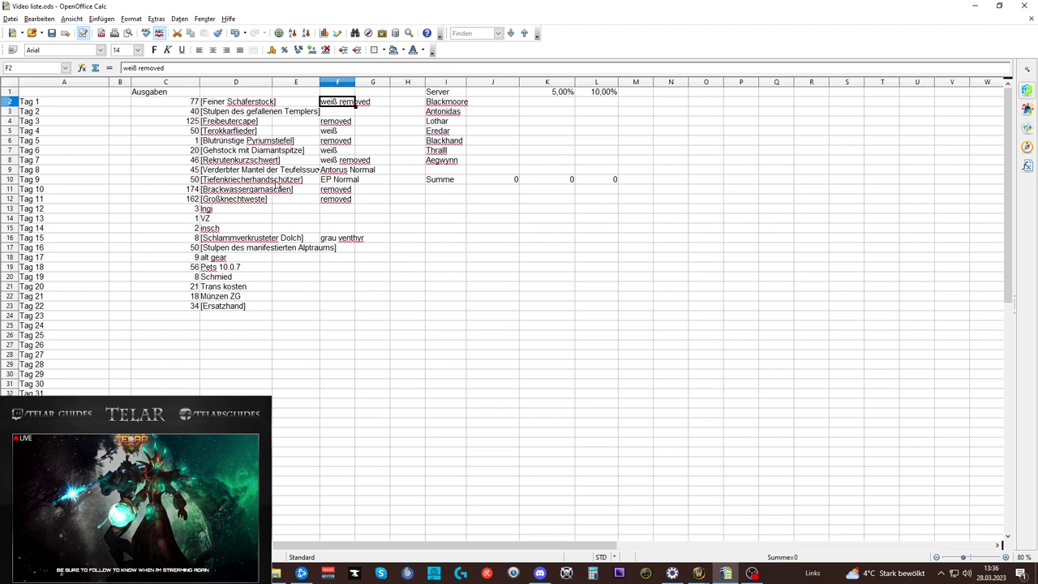
pyautogui.click(195, 113)
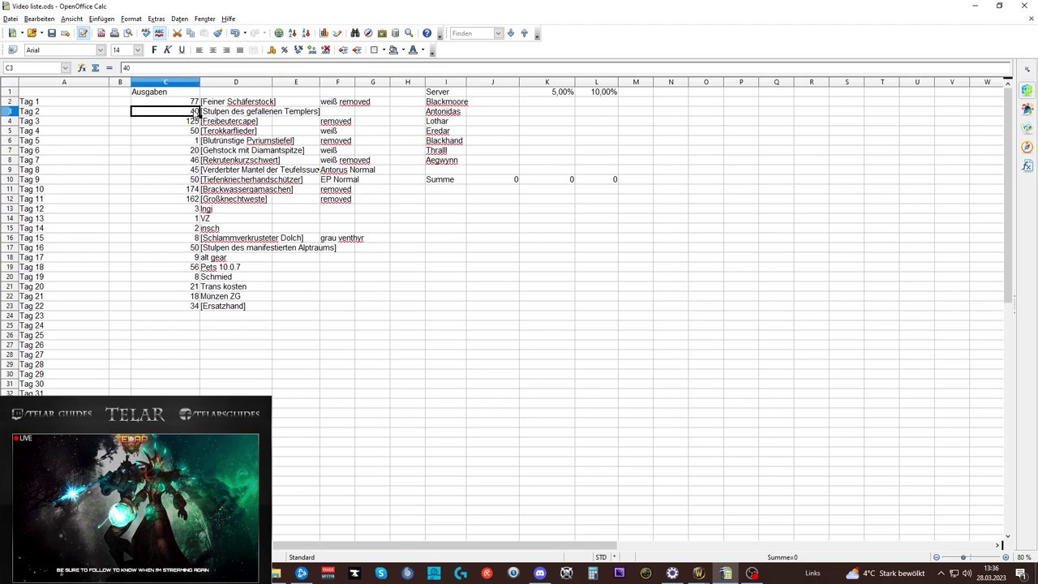
pyautogui.click(300, 116)
pyautogui.click(252, 116)
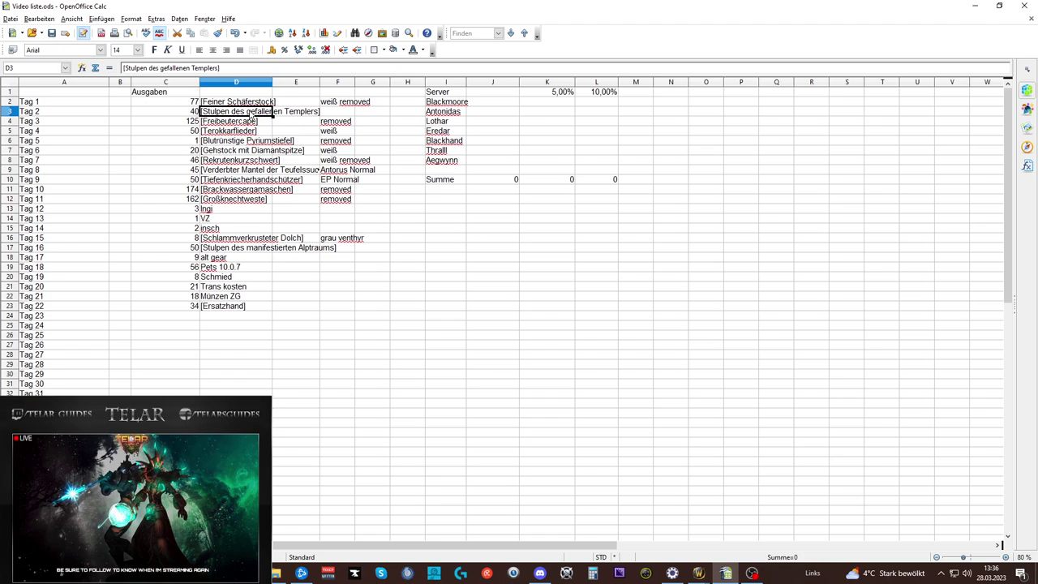
pyautogui.click(333, 112)
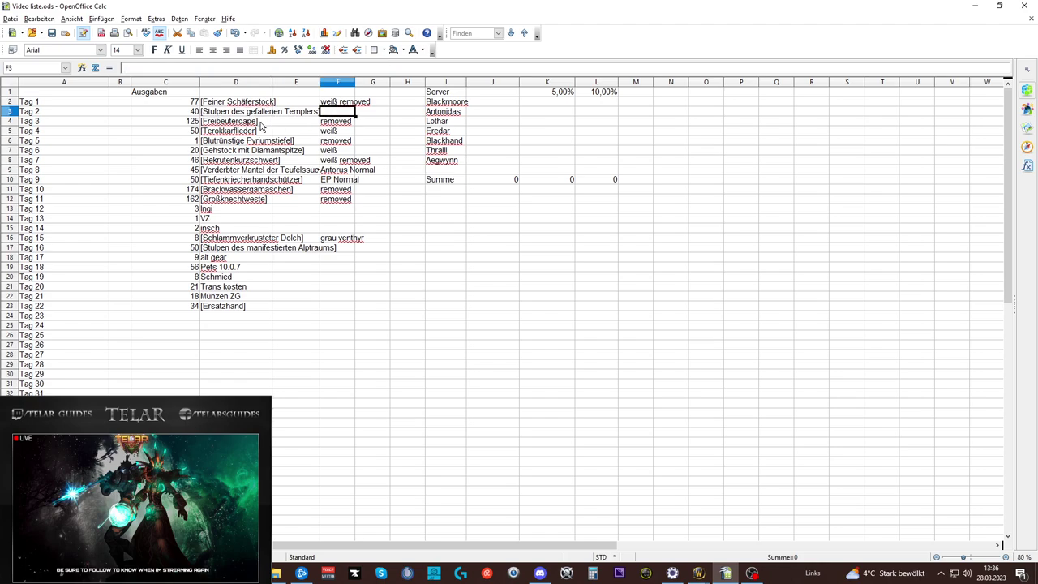
pyautogui.click(194, 111)
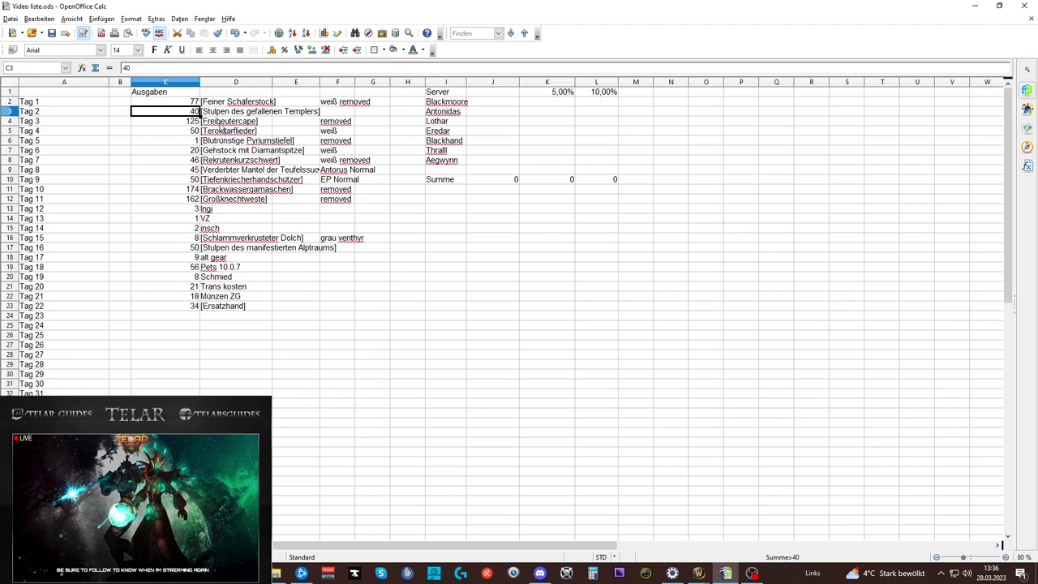
# Step: Review the expenses and notes for Tag 3 (Freibeutercape) and Tag 4 (Terokkarflieder)
pyautogui.click(189, 123)
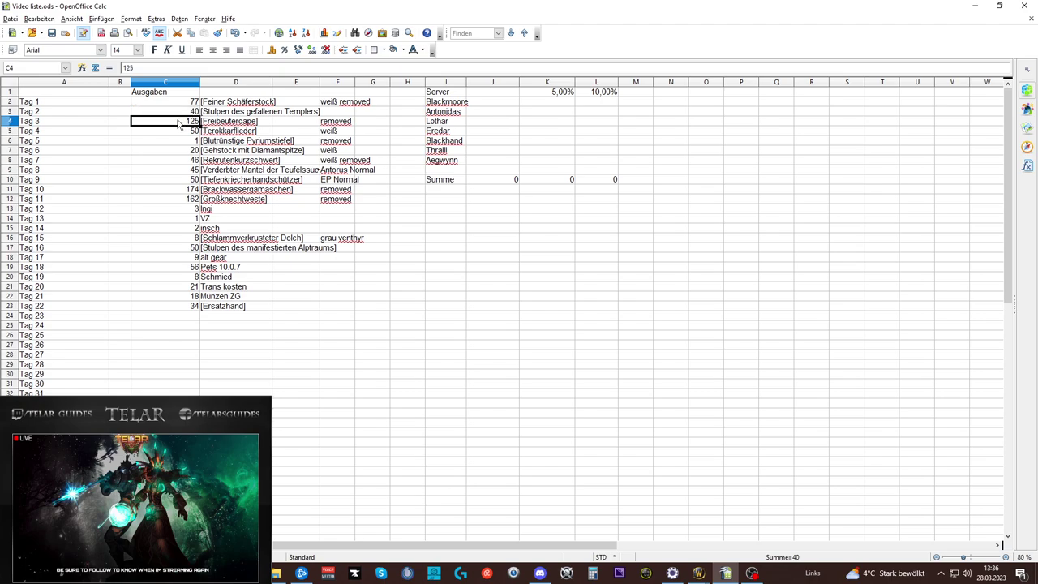
pyautogui.click(342, 122)
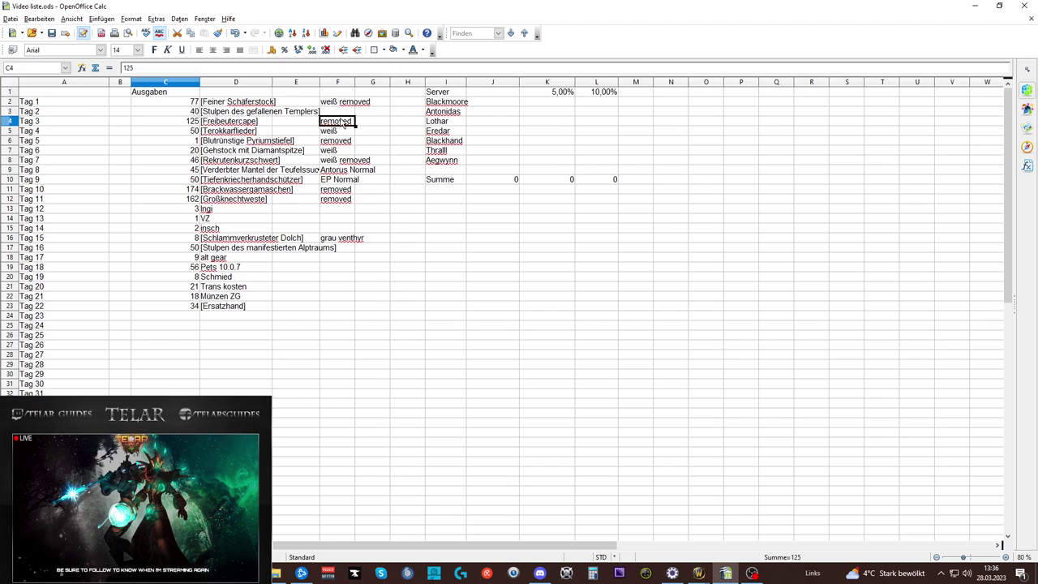
pyautogui.click(189, 121)
pyautogui.click(196, 134)
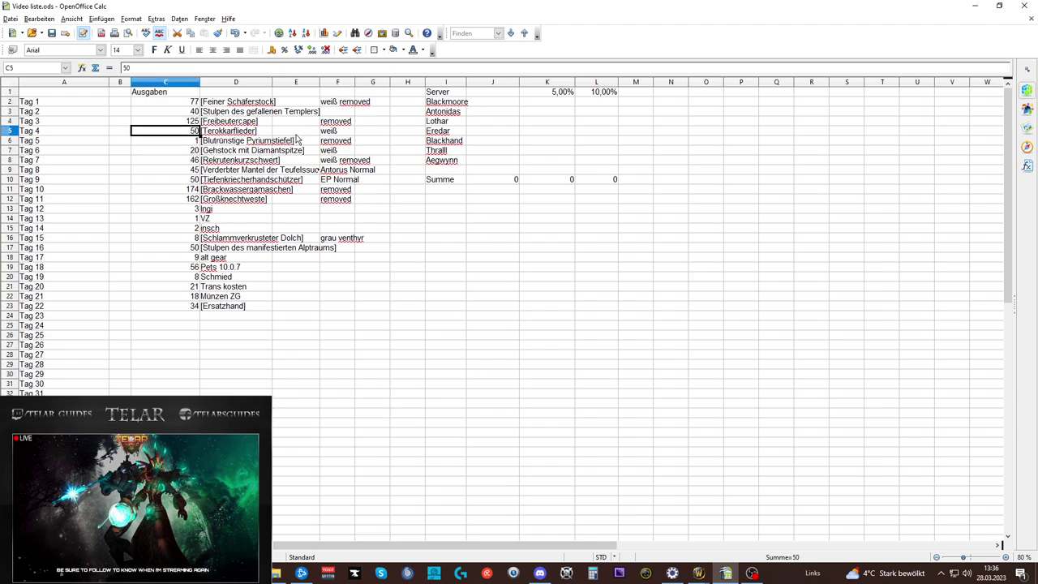
pyautogui.click(332, 133)
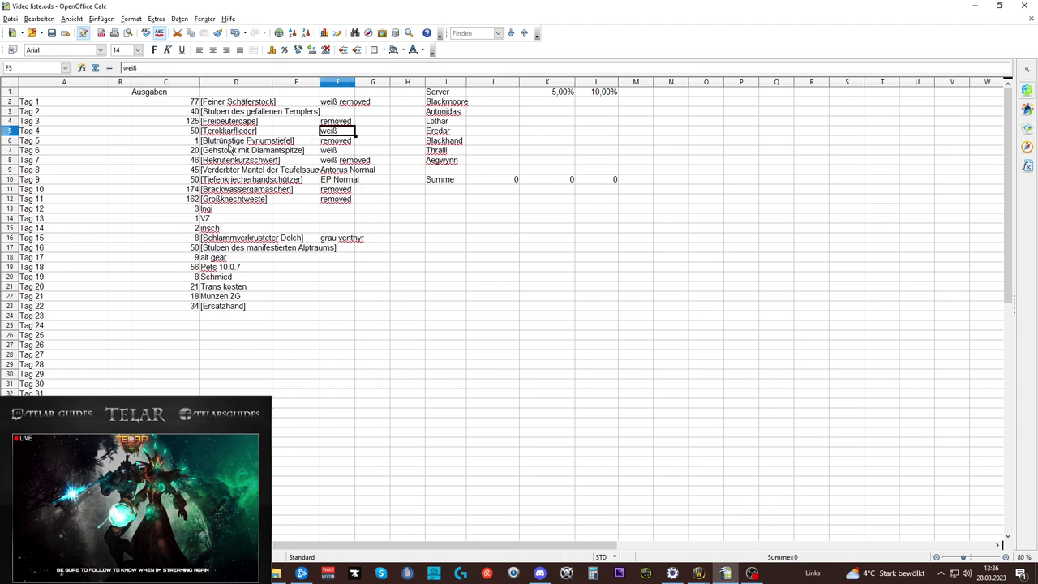
# Step: Review the entries for Tag 5 through Tag 7, checking their expenses and notes
pyautogui.click(231, 144)
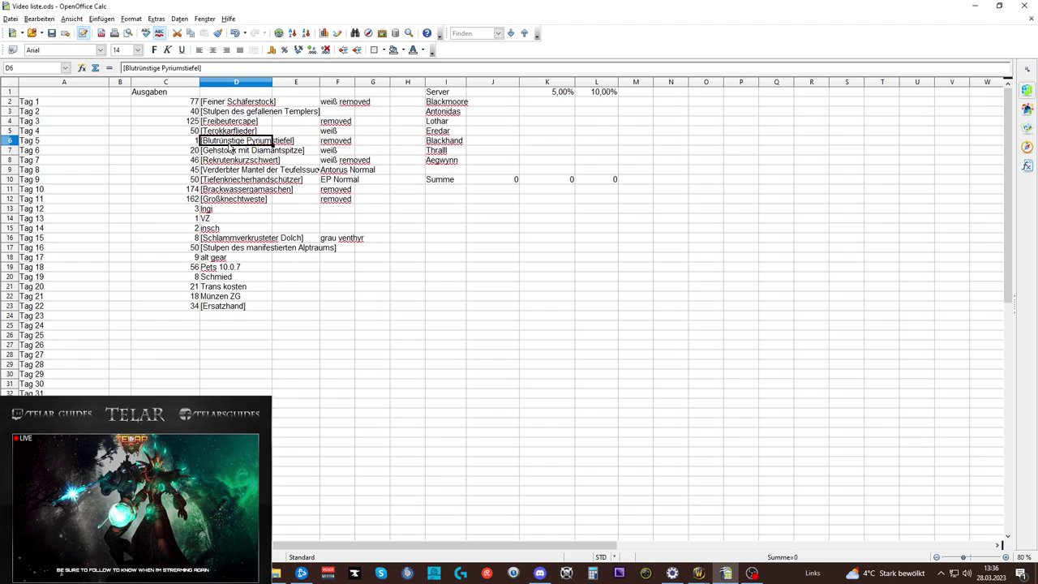
pyautogui.click(345, 143)
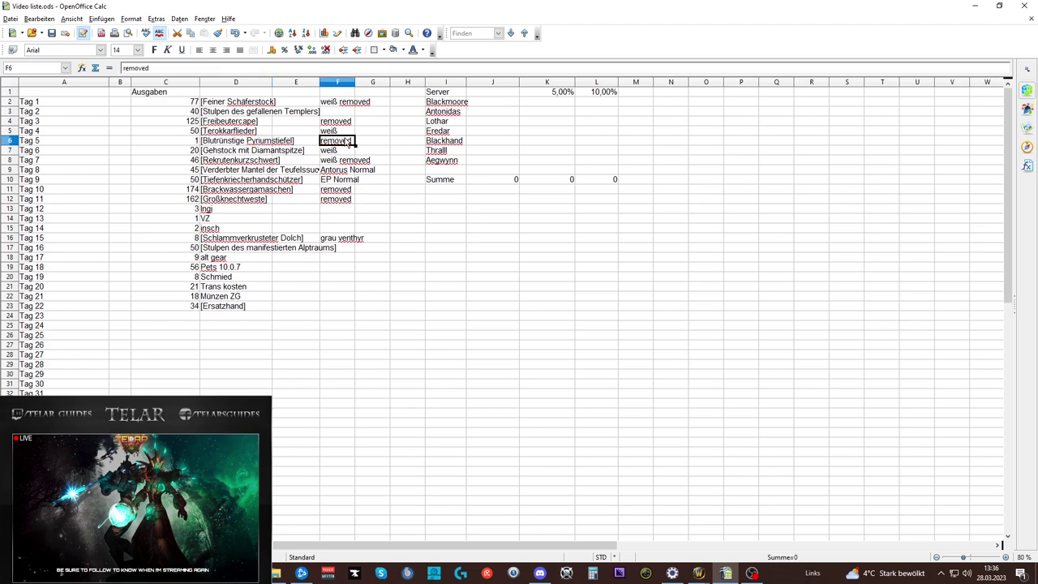
pyautogui.click(197, 144)
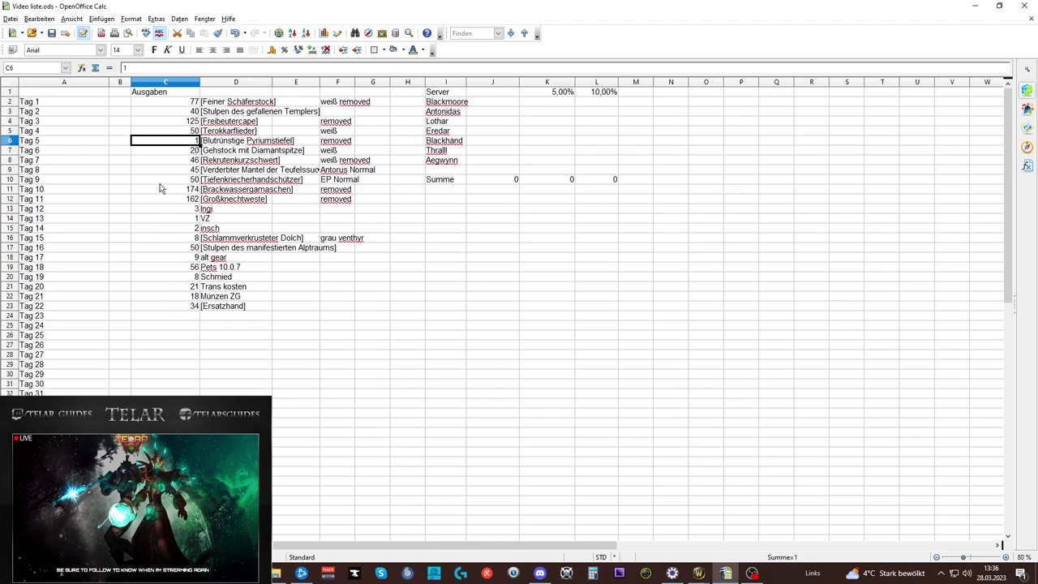
pyautogui.click(188, 152)
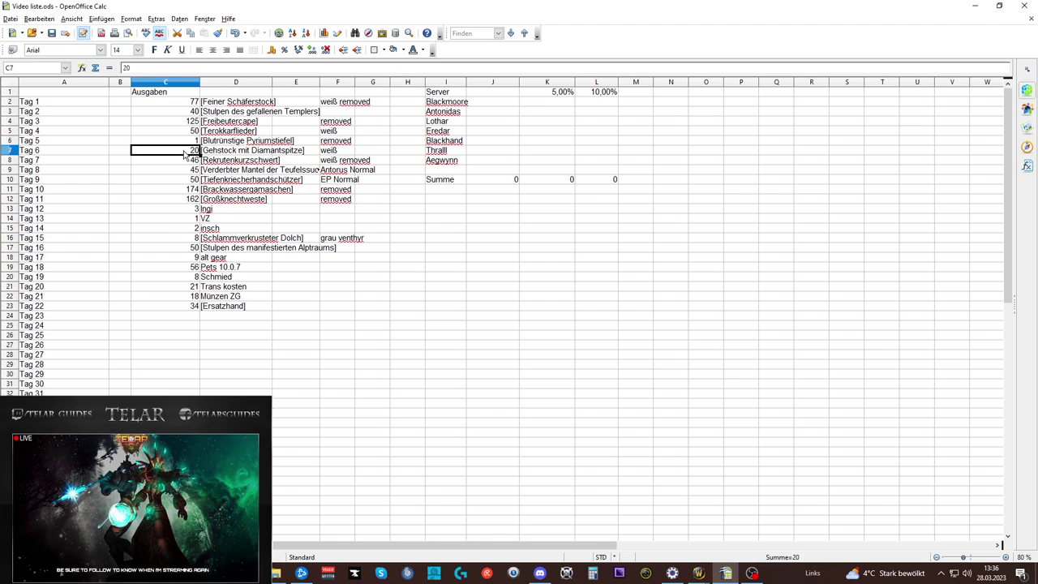
pyautogui.click(332, 151)
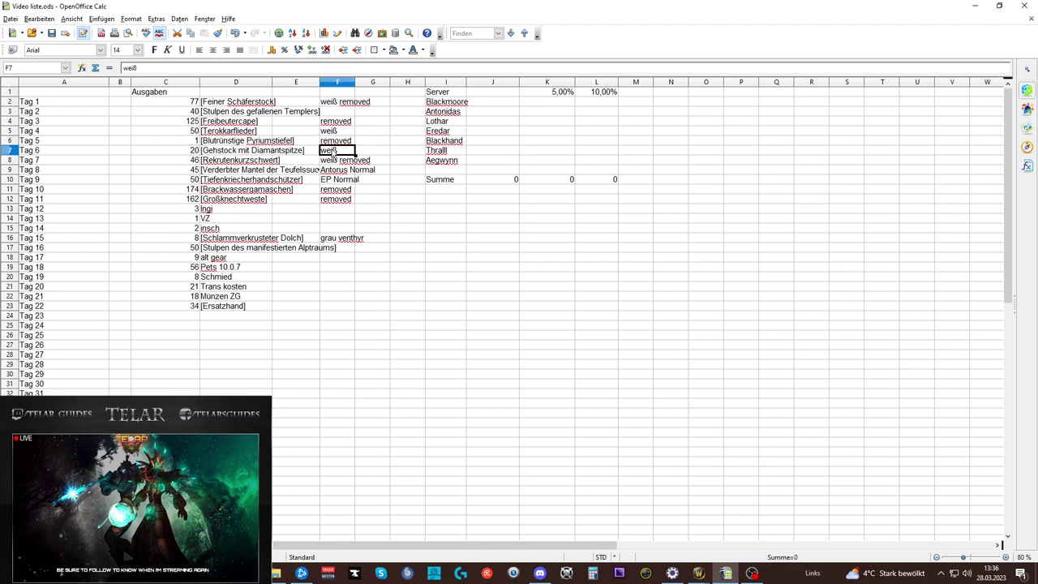
pyautogui.click(196, 162)
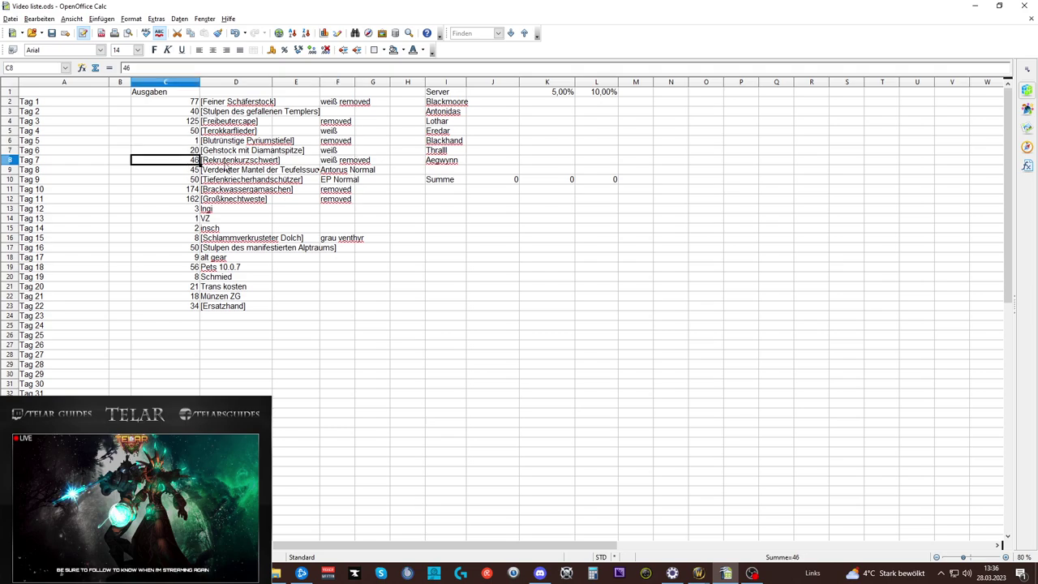
pyautogui.click(323, 161)
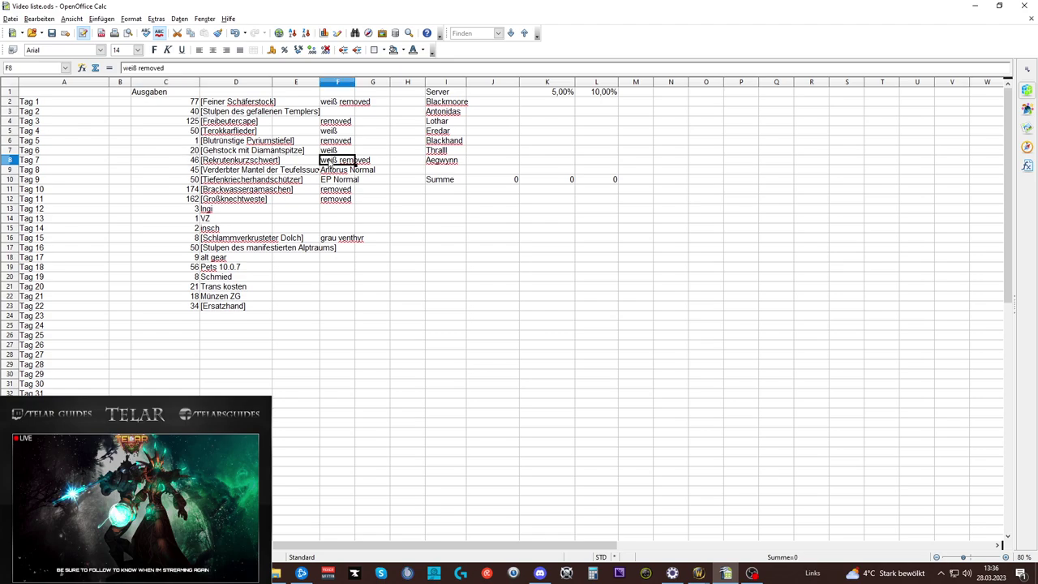
# Step: Review the Tag 8 entry's expense, full item name and origin note
pyautogui.click(193, 171)
pyautogui.click(227, 172)
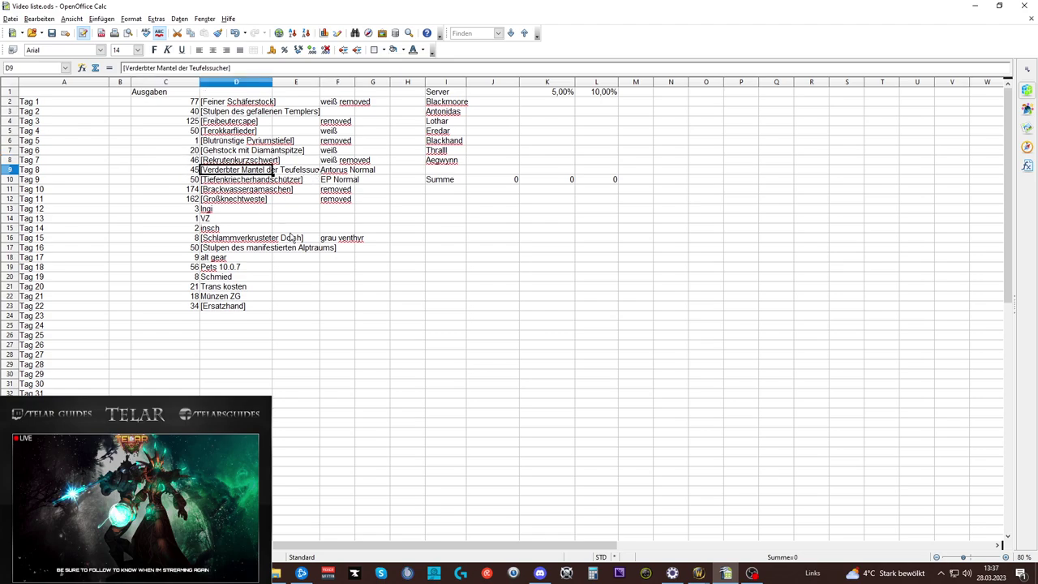
pyautogui.click(289, 175)
pyautogui.click(215, 175)
pyautogui.click(335, 174)
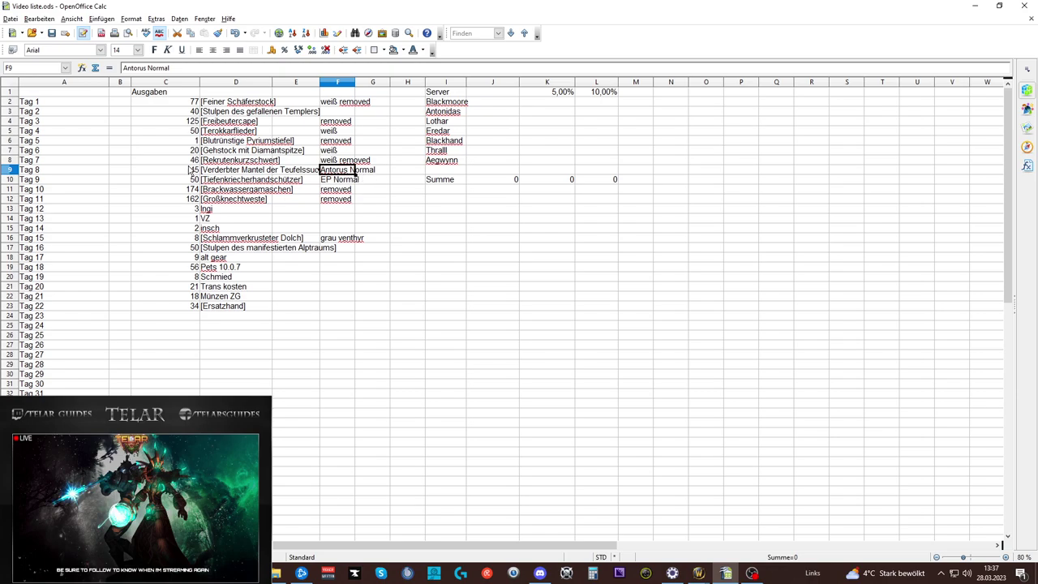
# Step: Open the sheet with the English and German item names and examine the listed item origins
pyautogui.hotkey('ctrl', 'pagedown')
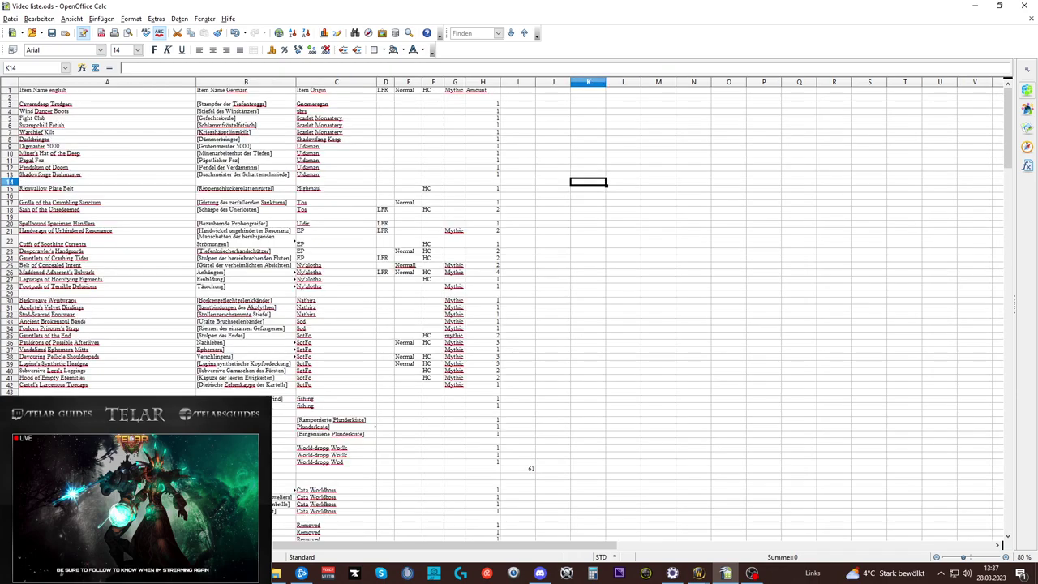
pyautogui.click(312, 203)
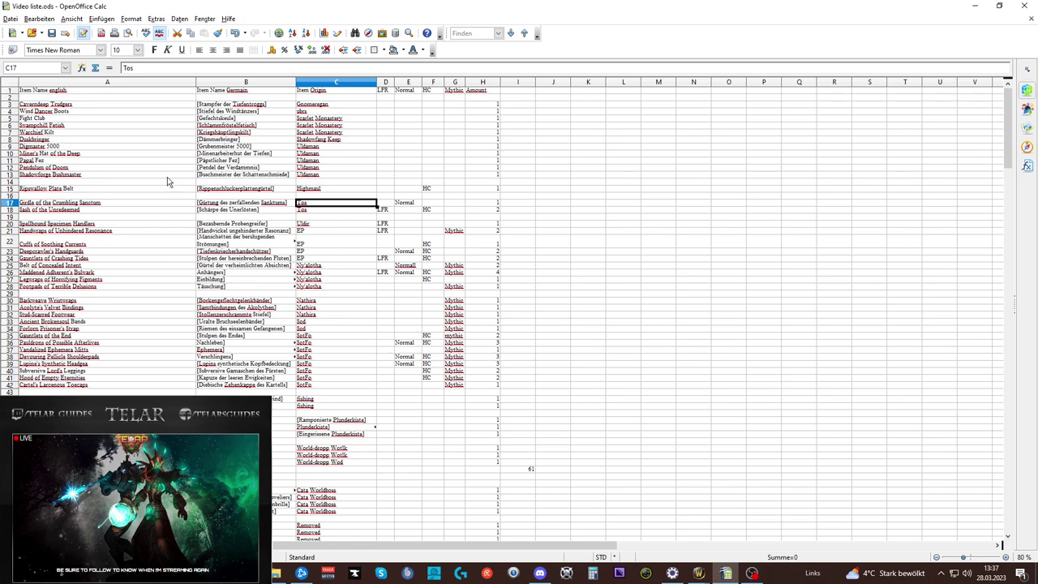
pyautogui.scroll(-3, 450, 266)
pyautogui.scroll(3, 425, 278)
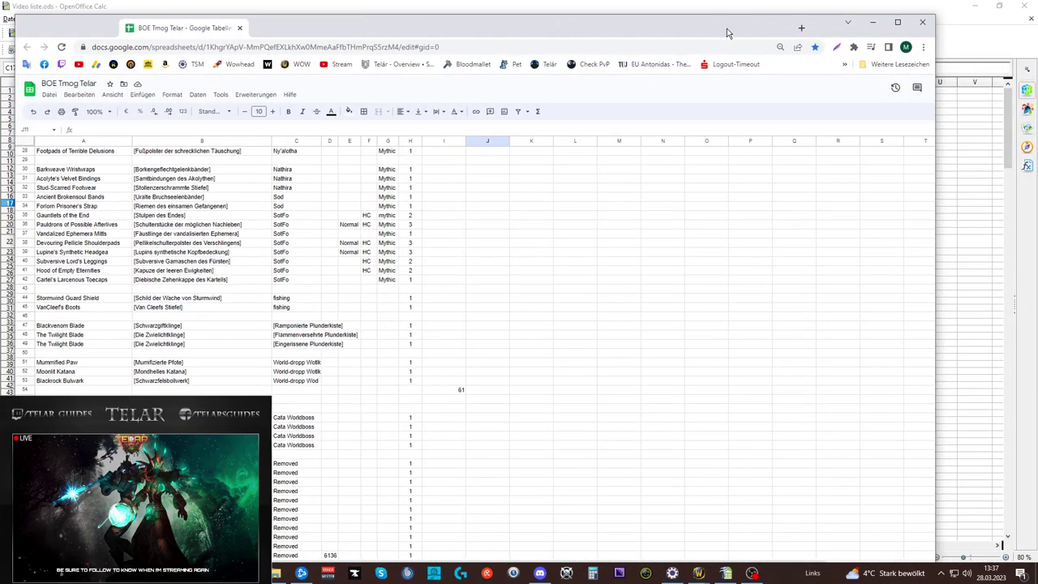
# Step: Maximize the browser window showing the BOE Tmog Telar Google sheet and examine its item list up to the header row
pyautogui.doubleClick(726, 29)
pyautogui.scroll(-1, 568, 233)
pyautogui.scroll(3, 568, 232)
pyautogui.scroll(4, 556, 230)
pyautogui.scroll(-1, 543, 227)
pyautogui.scroll(1, 543, 227)
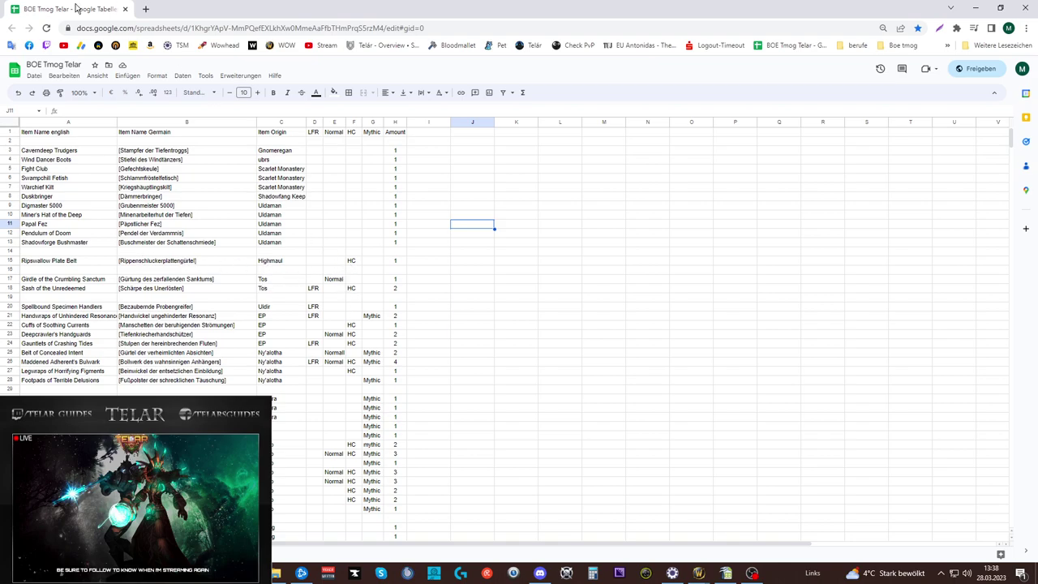
# Step: Switch back to the Ausgaben sheet in OpenOffice Calc and review the Tag 9 item and its note
pyautogui.hotkey('alt', 'Tab')
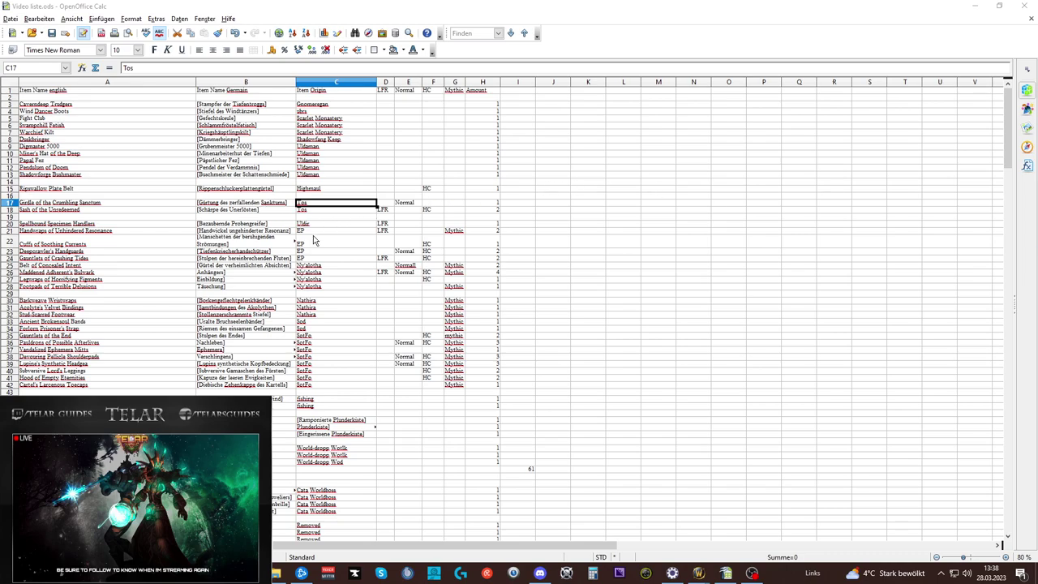
pyautogui.hotkey('ctrl', 'pagedown')
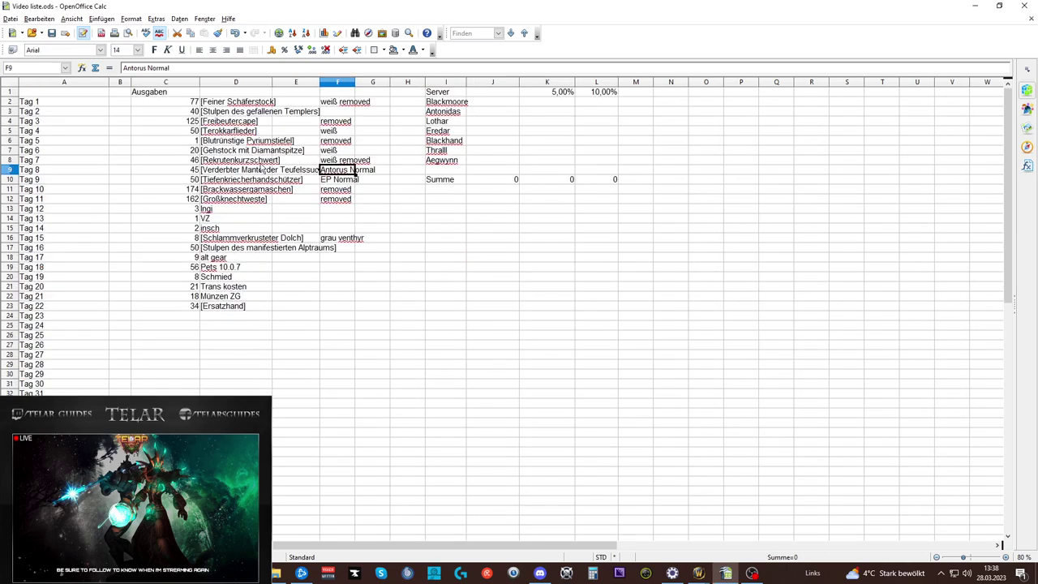
pyautogui.click(220, 182)
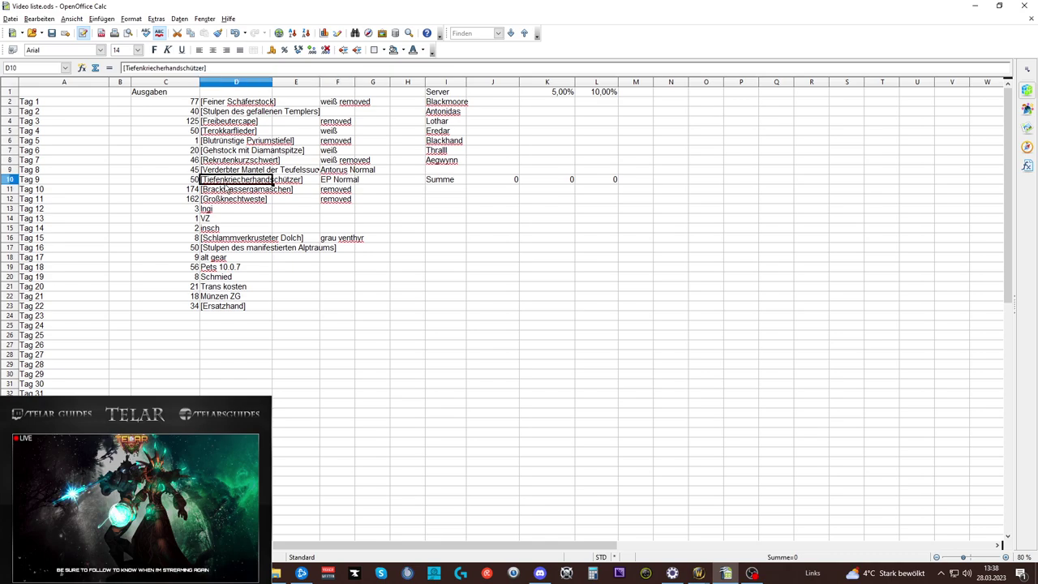
pyautogui.click(327, 183)
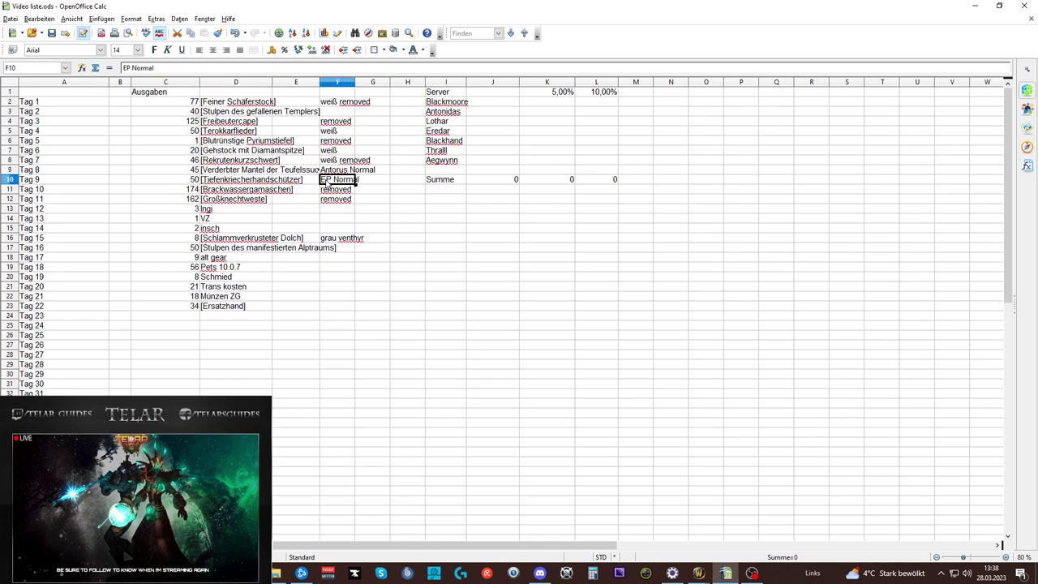
pyautogui.click(231, 181)
# Step: Review the Tag 10 (Brackwassergamaschen) and Tag 11 (Großknechtweste) entries, including the Tag 11 note
pyautogui.press('Down')
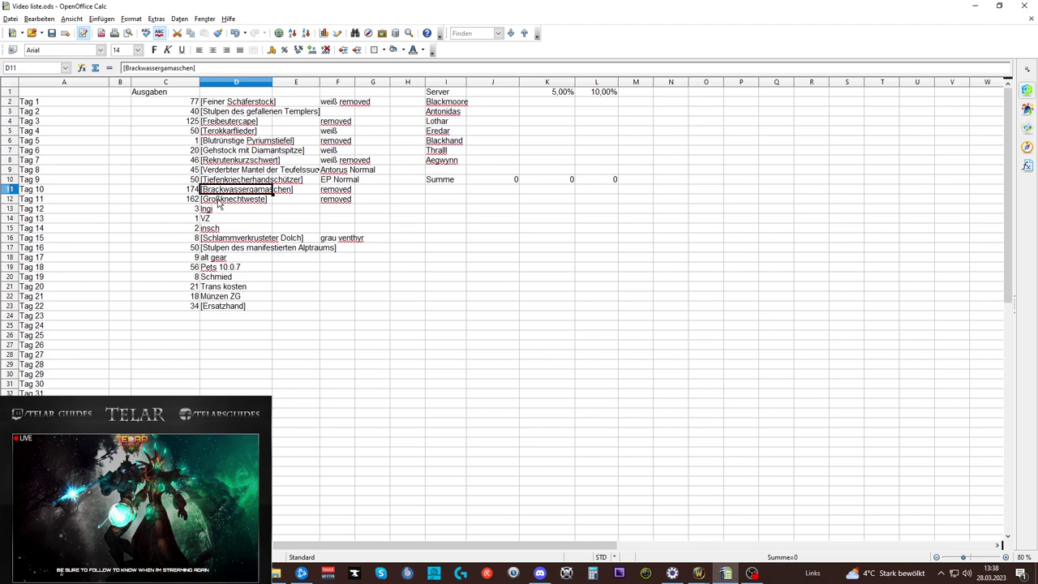
pyautogui.click(199, 193)
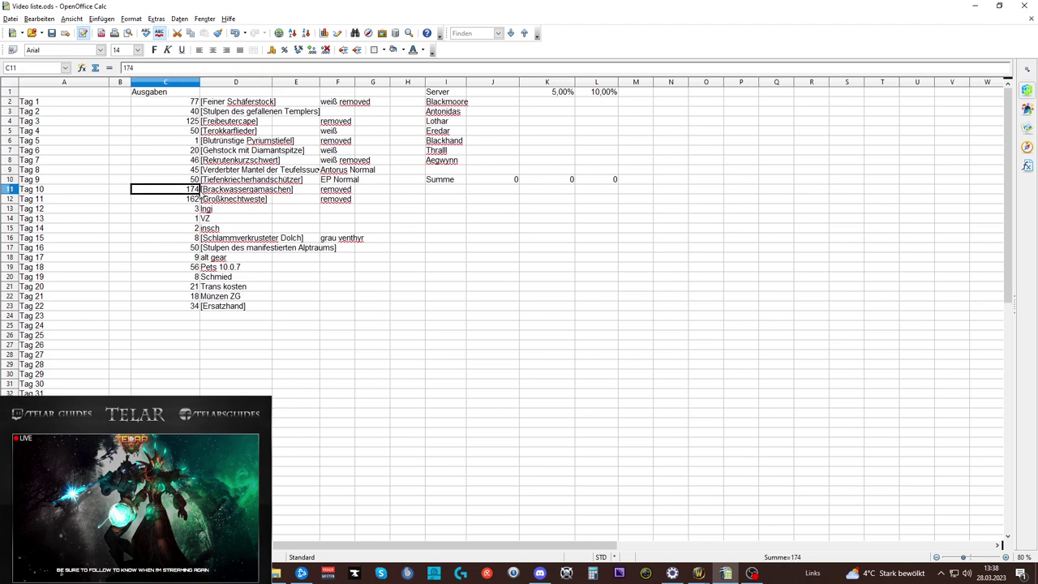
pyautogui.click(193, 202)
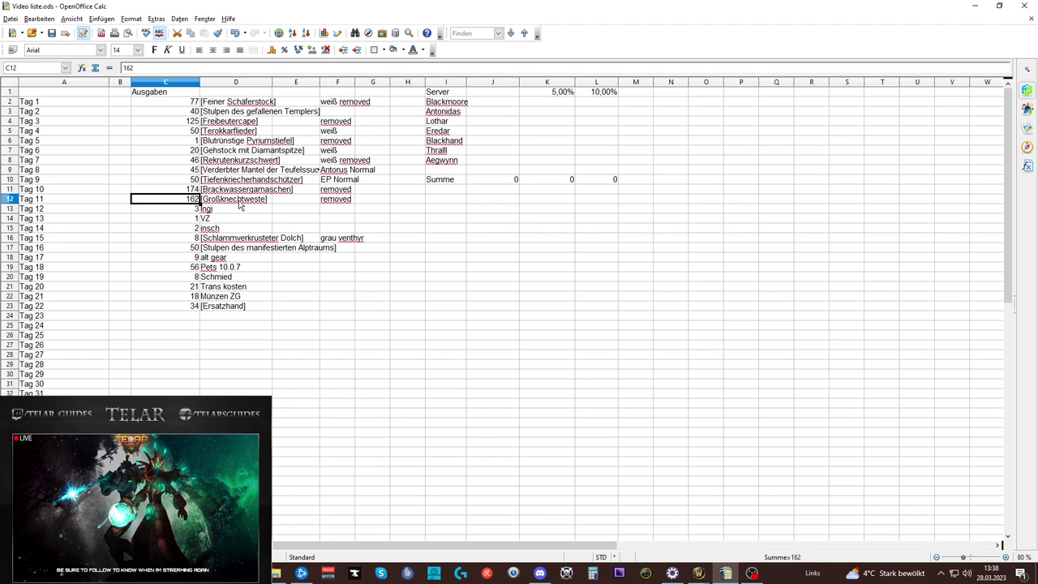
pyautogui.click(328, 200)
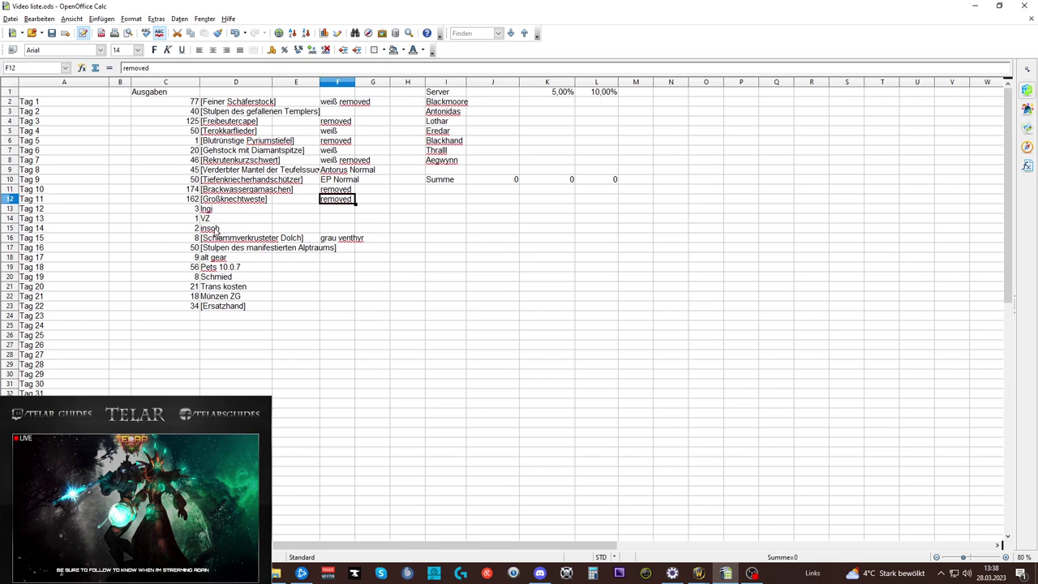
# Step: Review the Tag 15 (Schlammverkrusteter Dolch) and Tag 16 (Stulpen des manifestierten Alptraums) entries with their expenses and note cells
pyautogui.click(215, 239)
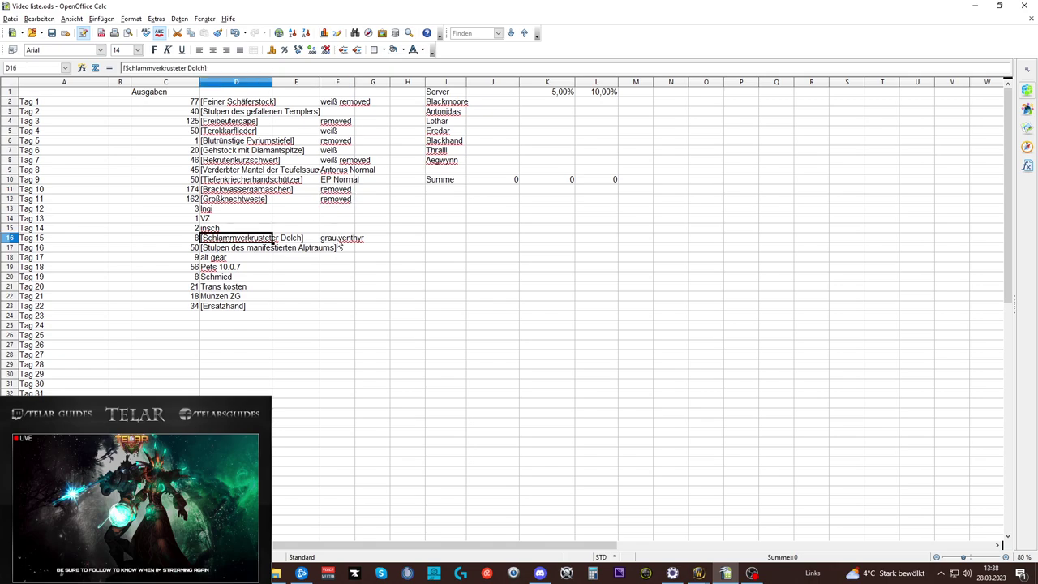
pyautogui.click(188, 240)
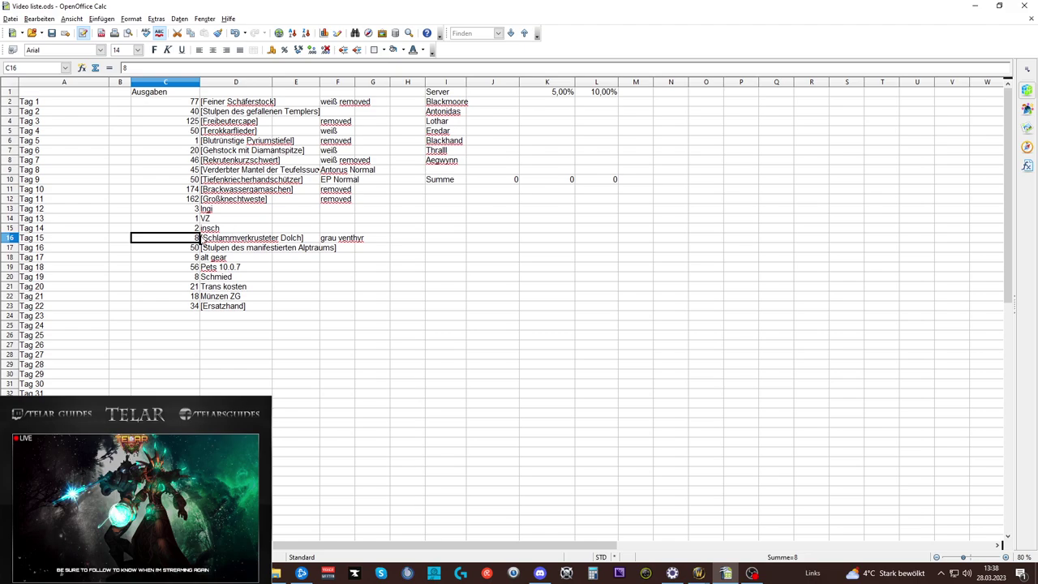
pyautogui.click(220, 252)
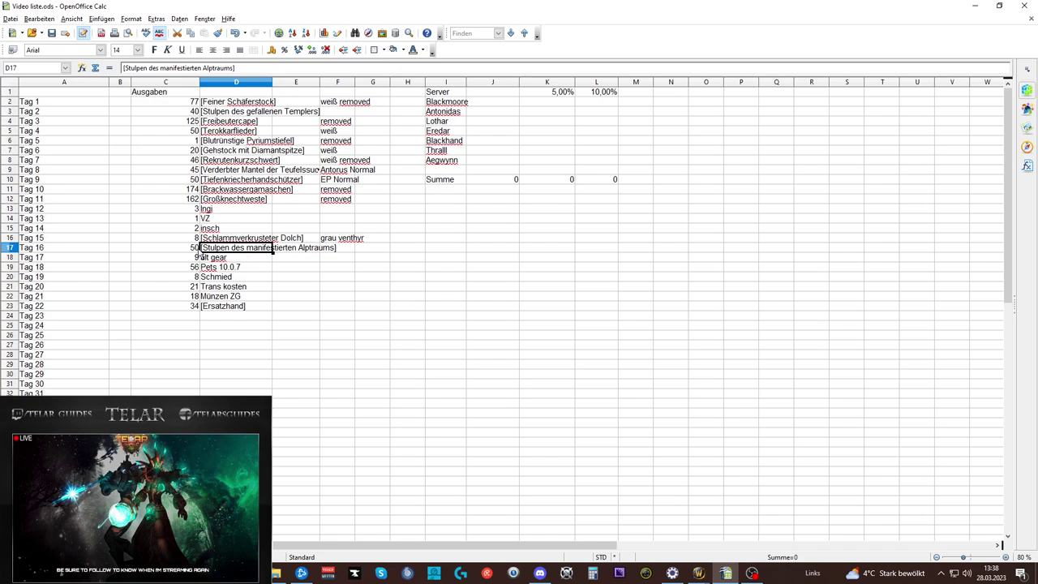
pyautogui.click(198, 251)
pyautogui.click(346, 250)
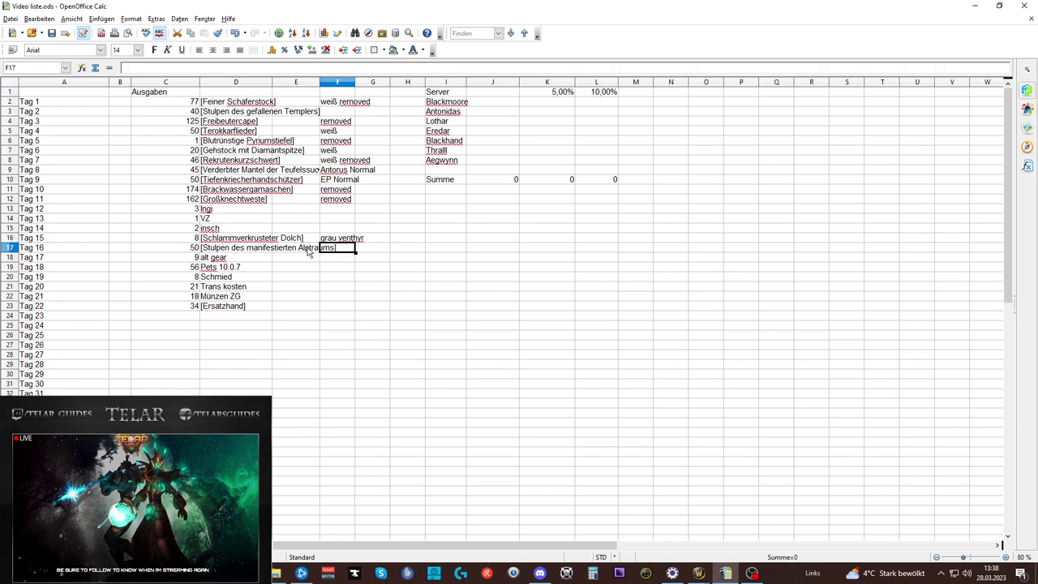
# Step: Review the Tag 17 (alt gear) and Tag 18 (Pets 10.0.7) expenses, checking the Data for Azeroth account rankings in the browser before returning to the spreadsheet
pyautogui.click(191, 259)
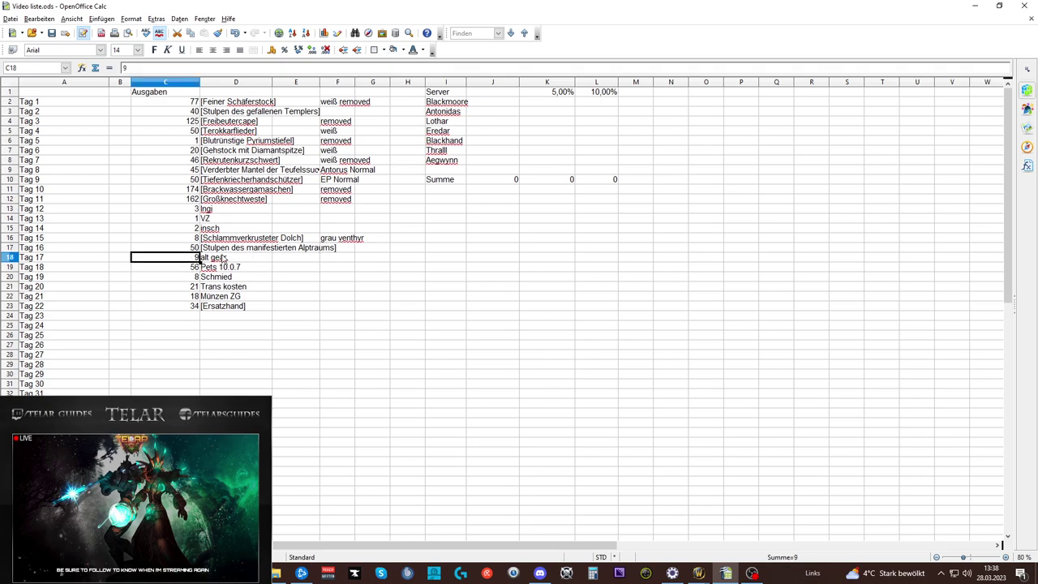
pyautogui.click(222, 257)
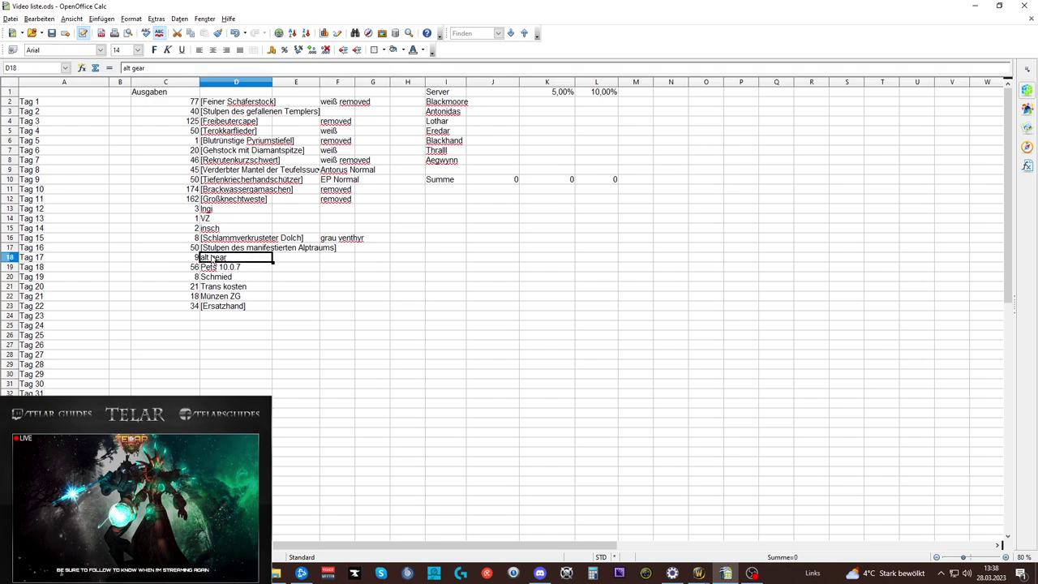
pyautogui.click(195, 258)
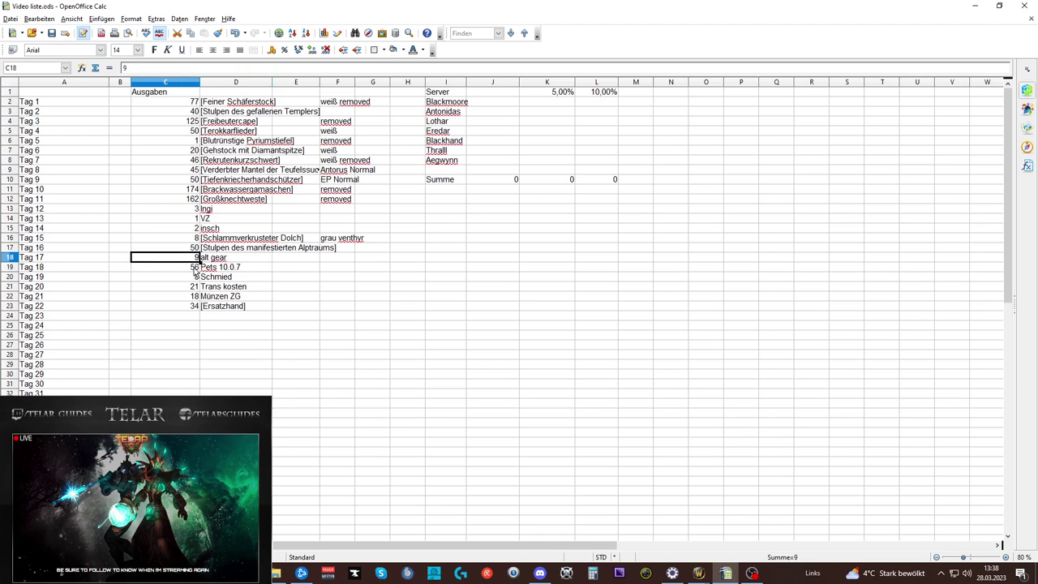
pyautogui.click(233, 271)
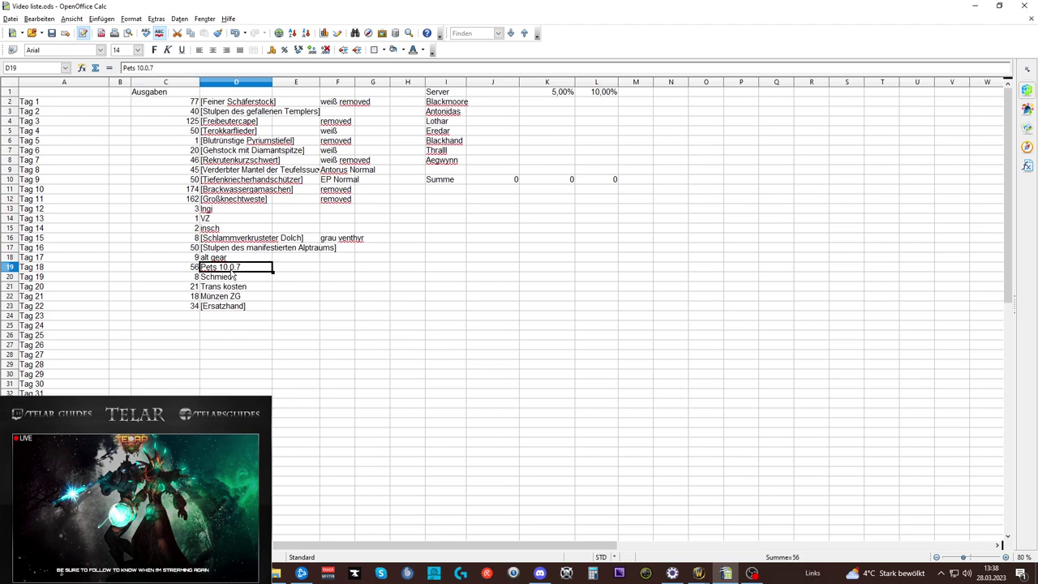
pyautogui.click(194, 269)
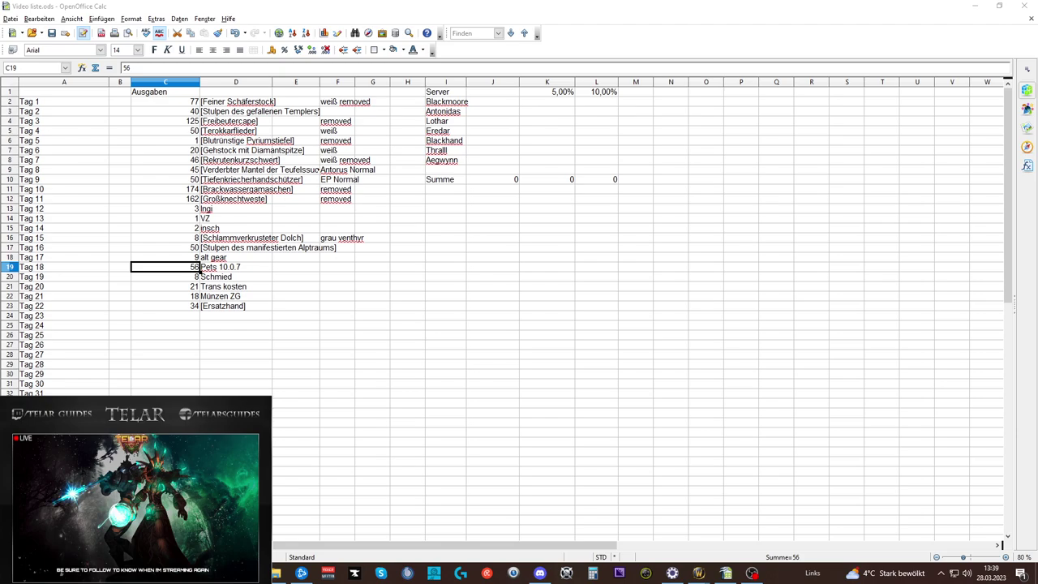
pyautogui.hotkey('alt', 'Tab')
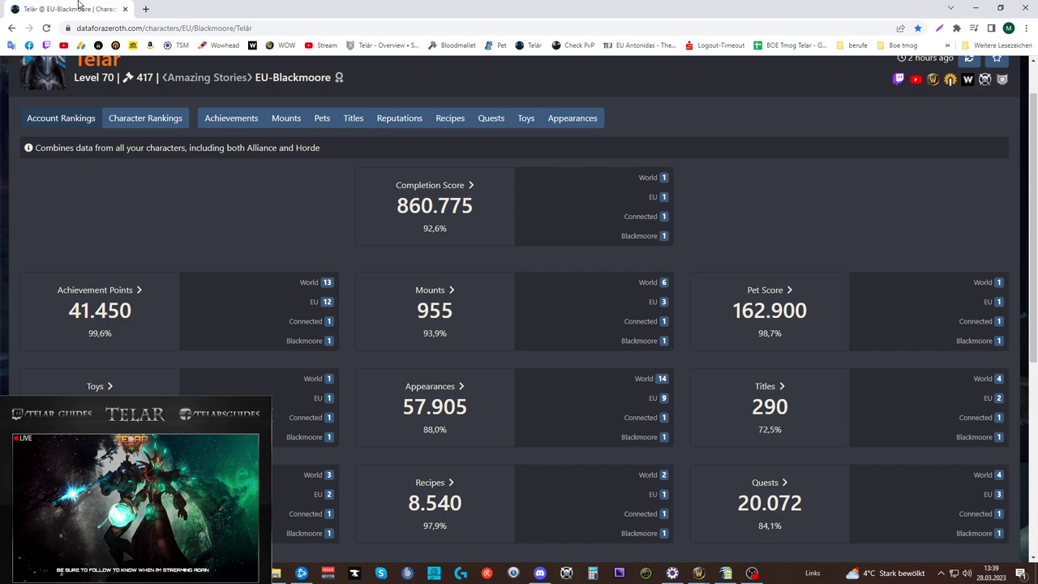
pyautogui.hotkey('alt', 'Tab')
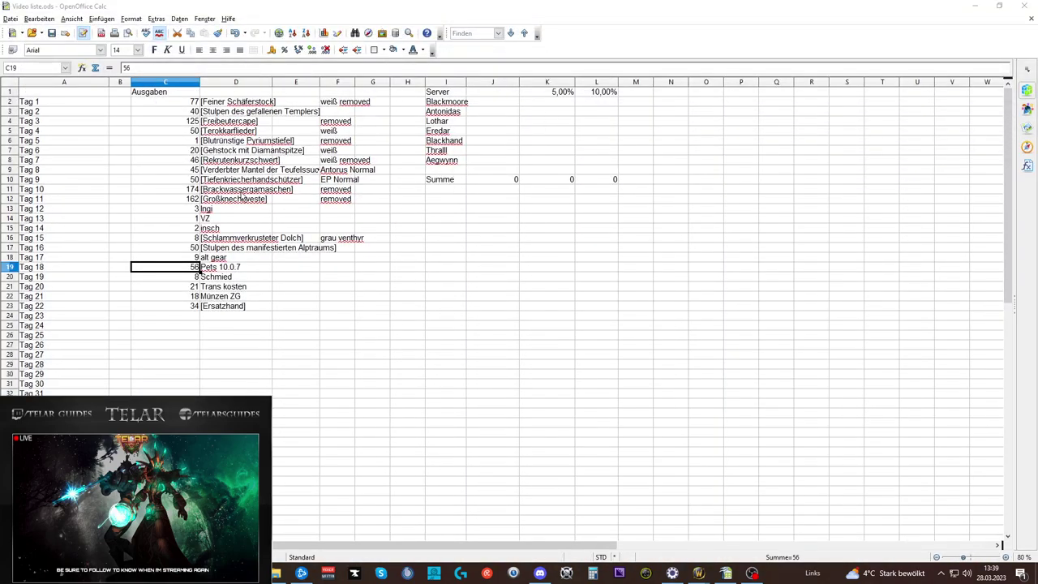
# Step: Review the expenses for Tag 19 through Tag 22 and the sum formula in C39 of the Ausgaben column
pyautogui.click(190, 278)
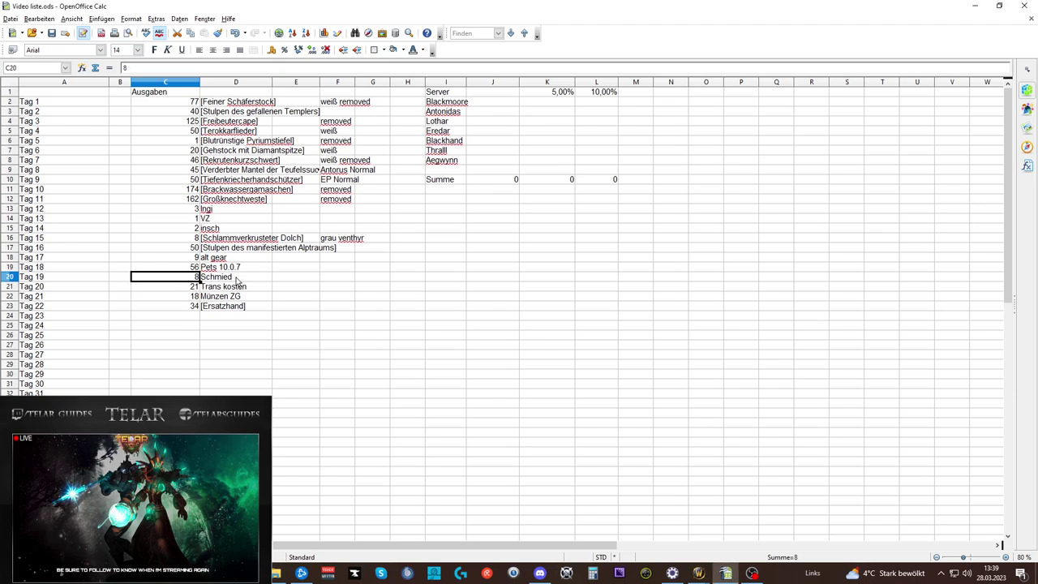
pyautogui.click(180, 287)
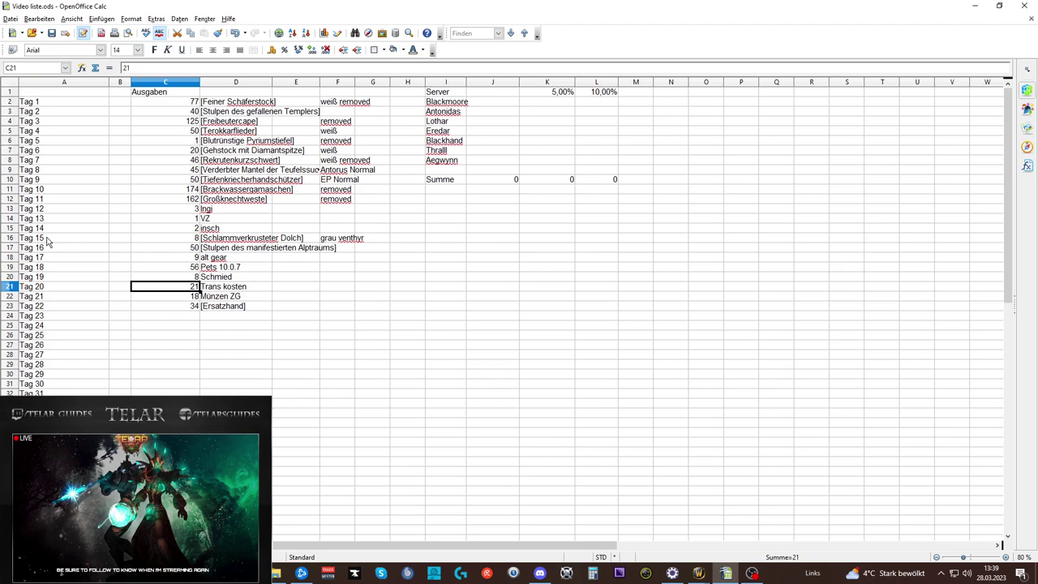
pyautogui.click(196, 297)
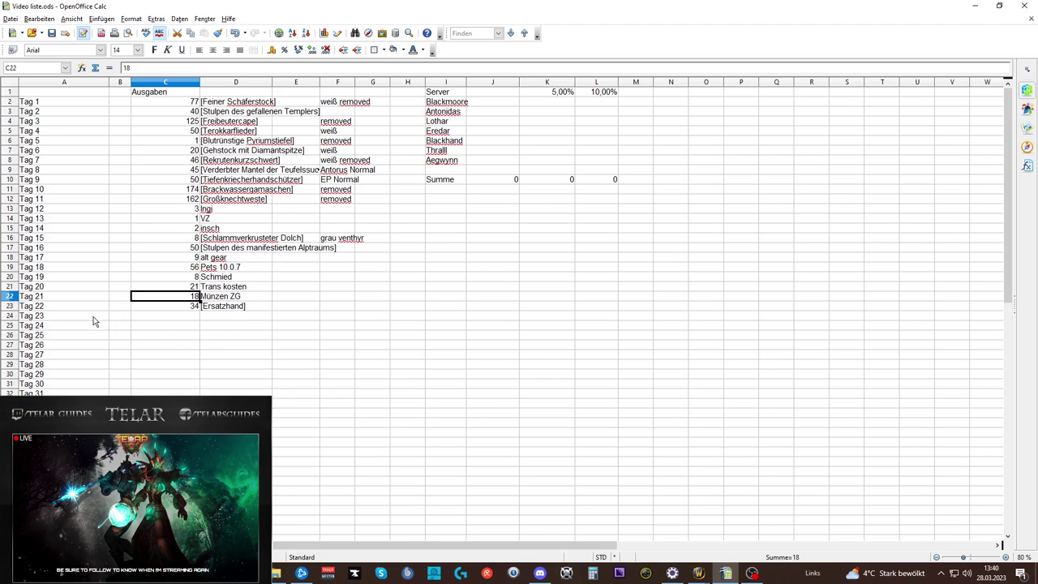
pyautogui.click(193, 307)
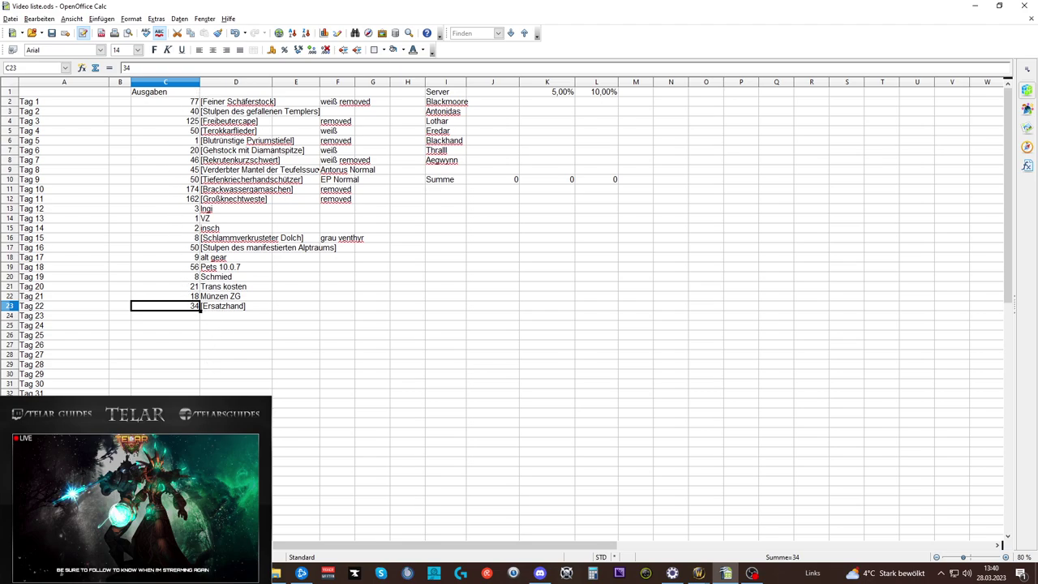
pyautogui.click(165, 461)
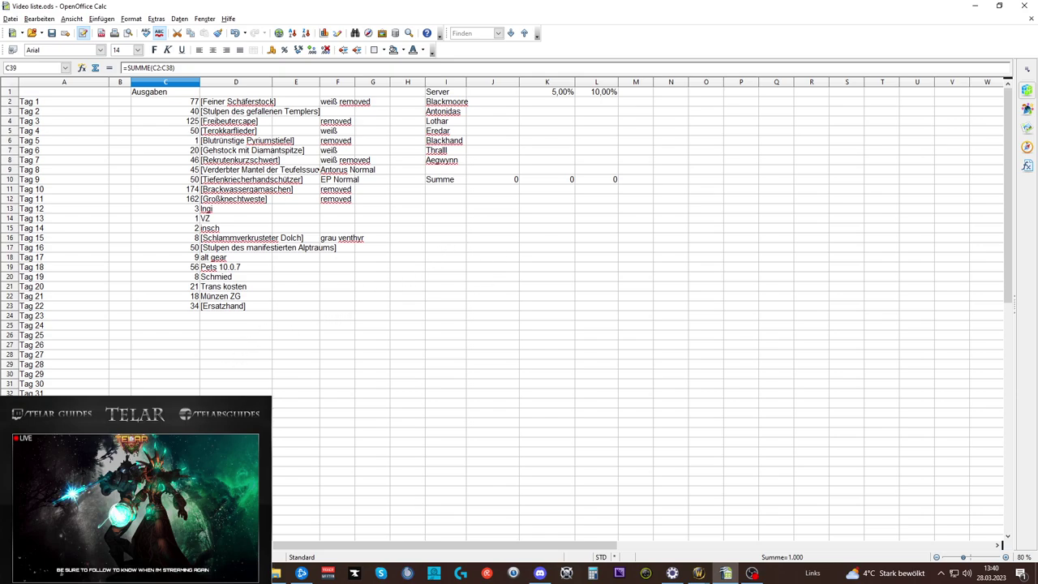
# Step: Open the sheet with the English and German item names and find the separate German item lists from row 260 onward
pyautogui.hotkey('ctrl', 'pagedown')
pyautogui.scroll(-20, 530, 332)
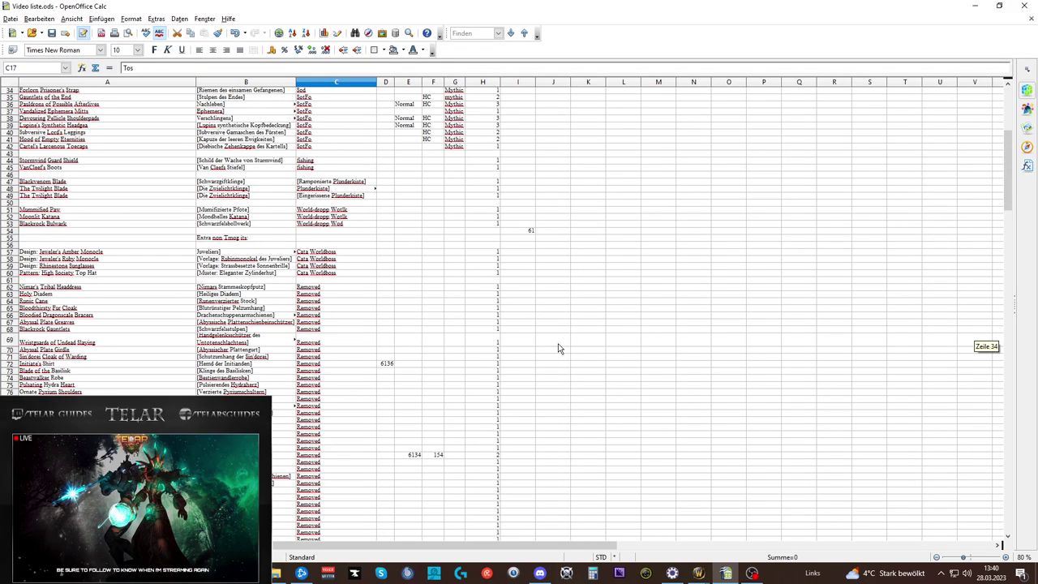
pyautogui.scroll(-20, 570, 430)
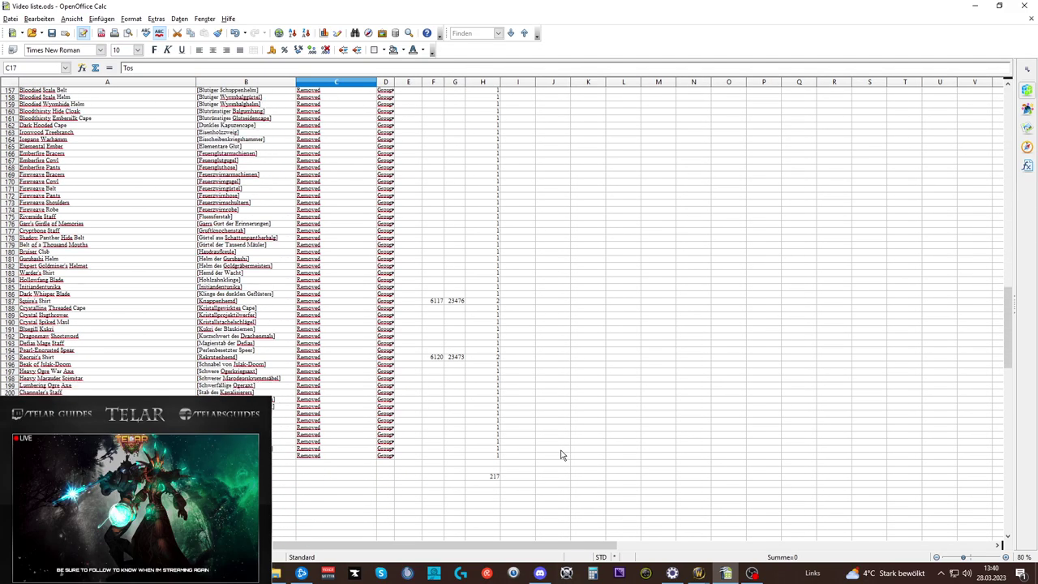
pyautogui.scroll(-6, 528, 456)
pyautogui.scroll(2, 500, 427)
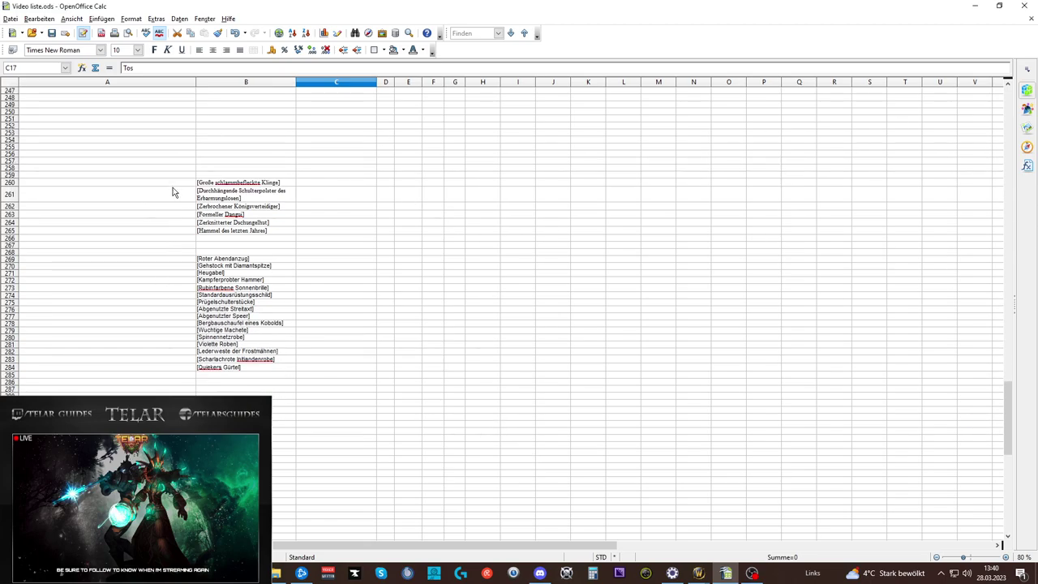
# Step: Go through the six items in B260:B265 one by one, from Große schlammbefleckte Klinge to Hammel des letzten Jahres
pyautogui.click(212, 186)
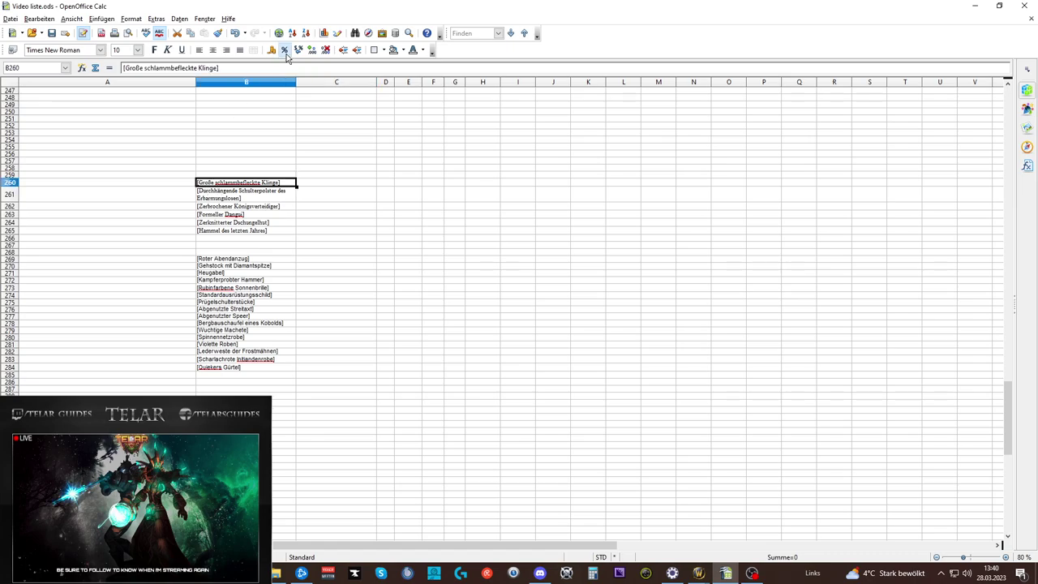
pyautogui.click(215, 198)
pyautogui.click(216, 207)
pyautogui.click(212, 216)
pyautogui.click(214, 223)
pyautogui.click(215, 232)
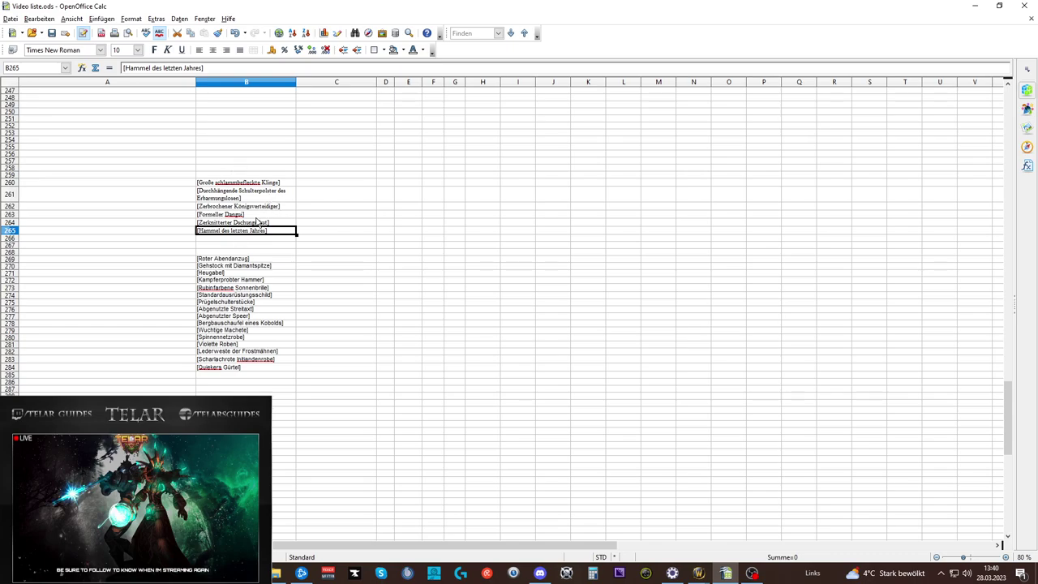
# Step: Move the item block from Roter Abendanzug to Quiekers Gürtel two rows down so it starts in B271
pyautogui.click(212, 261)
pyautogui.moveTo(213, 263); pyautogui.dragTo(237, 368)
pyautogui.moveTo(227, 265); pyautogui.dragTo(206, 274)
pyautogui.click(81, 273)
pyautogui.click(219, 273)
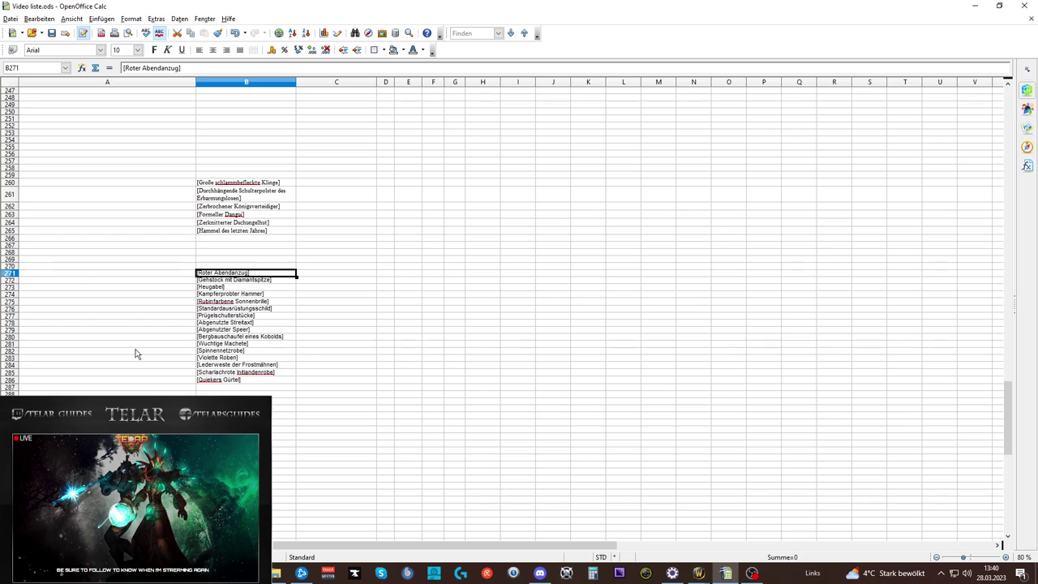
pyautogui.moveTo(217, 381); pyautogui.dragTo(169, 381)
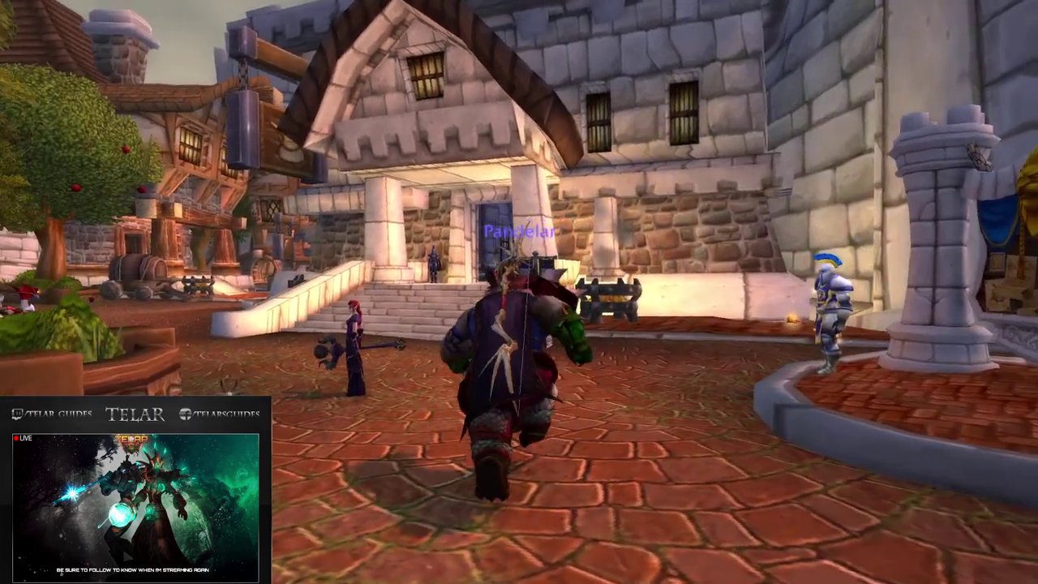
# Step: Switch to World of Warcraft, walk the character to the auctioneer and open the Collectionator transmog listing in the auction window
pyautogui.press('w')
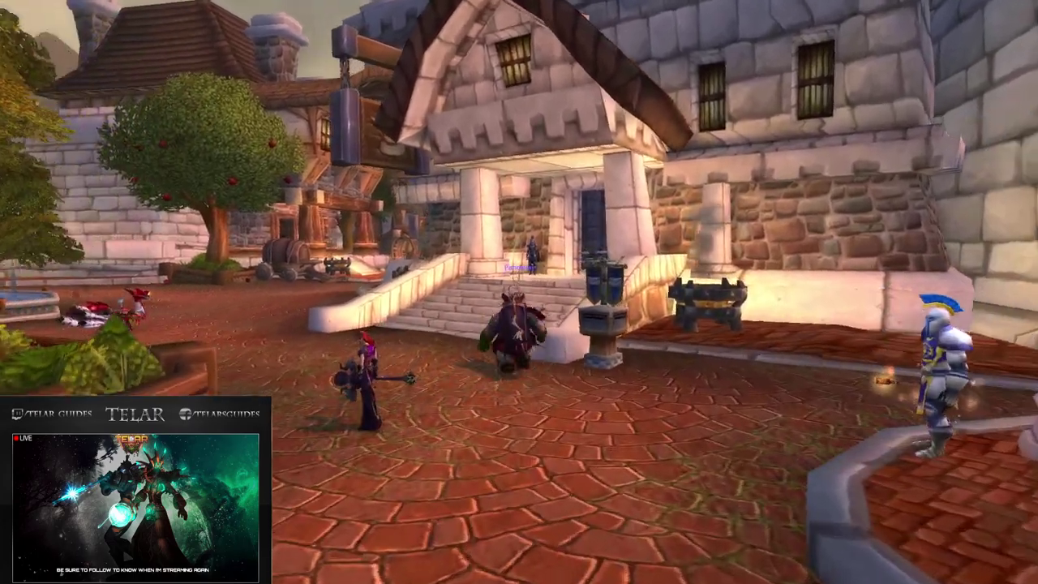
pyautogui.press('w')
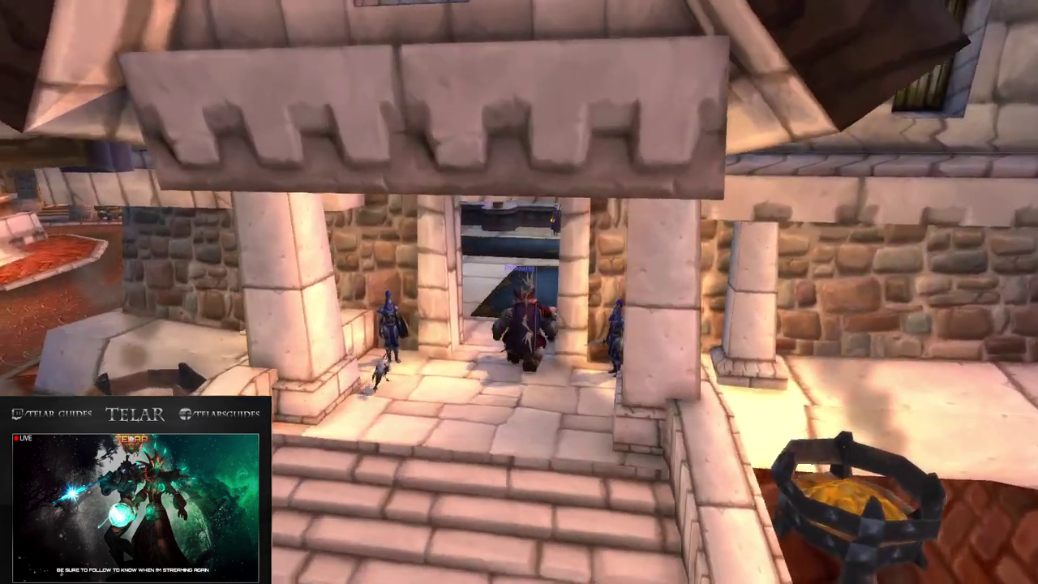
pyautogui.press('w')
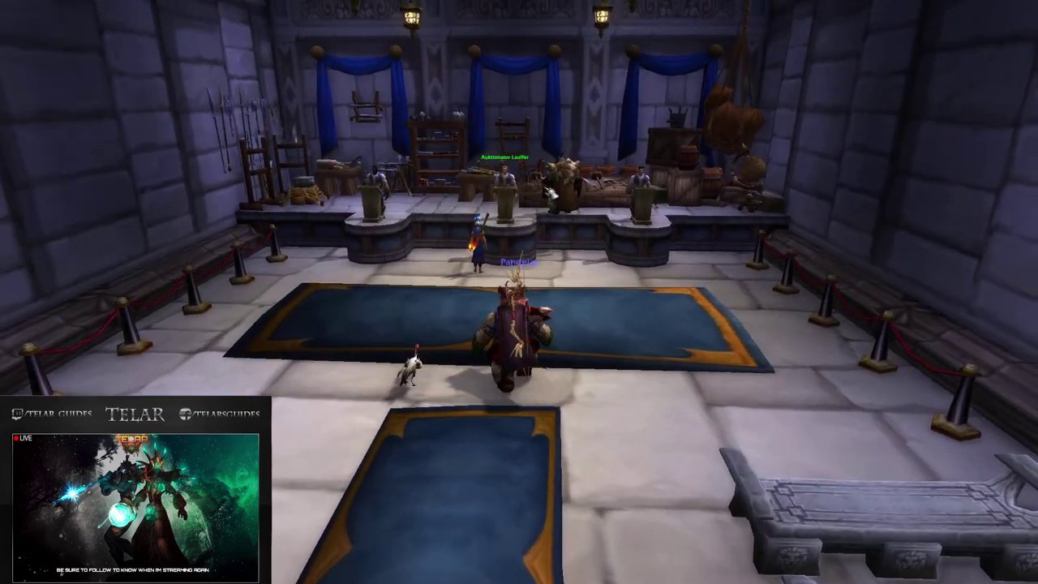
pyautogui.press('w')
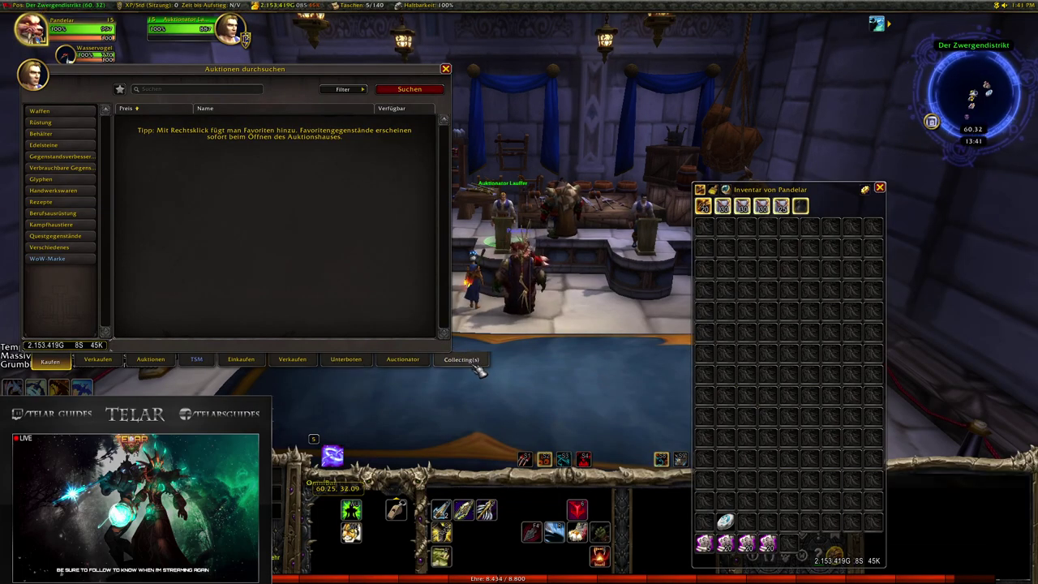
pyautogui.click(462, 359)
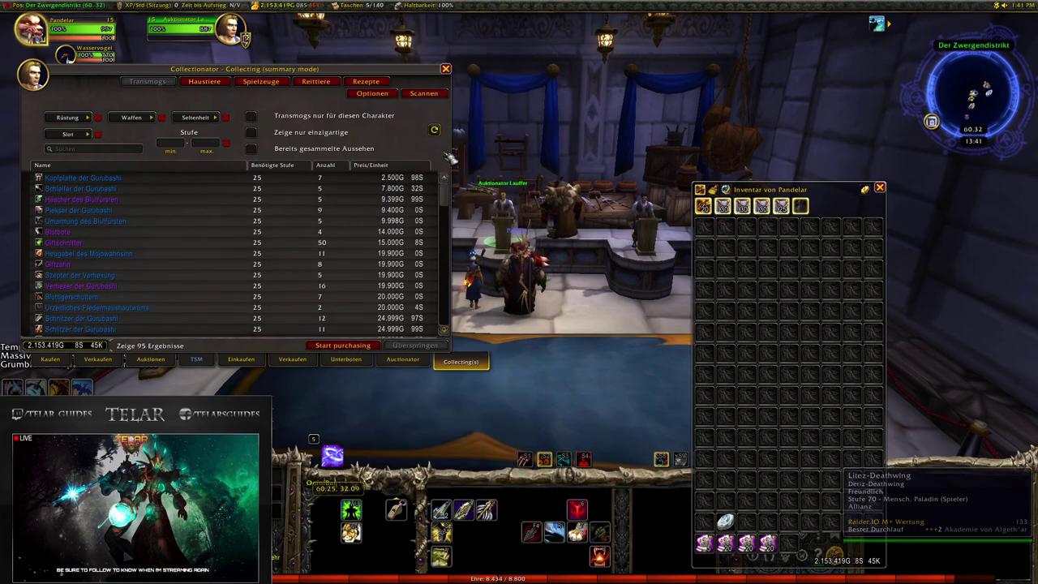
# Step: Examine the Collectionator transmog listing from the cheapest to the most expensive items, checking prices and item details
pyautogui.scroll(10, 92, 186)
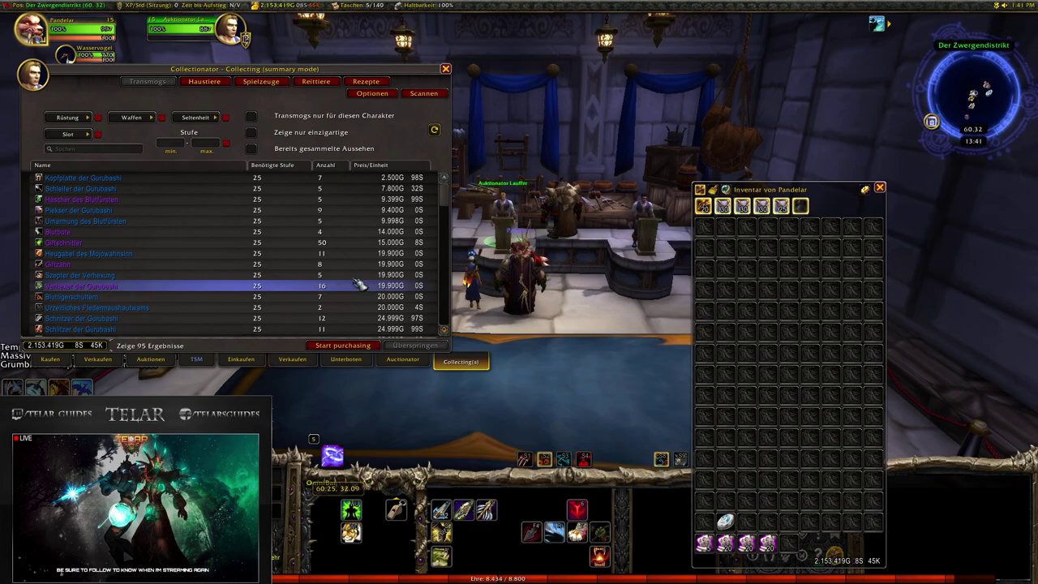
pyautogui.scroll(-4, 224, 284)
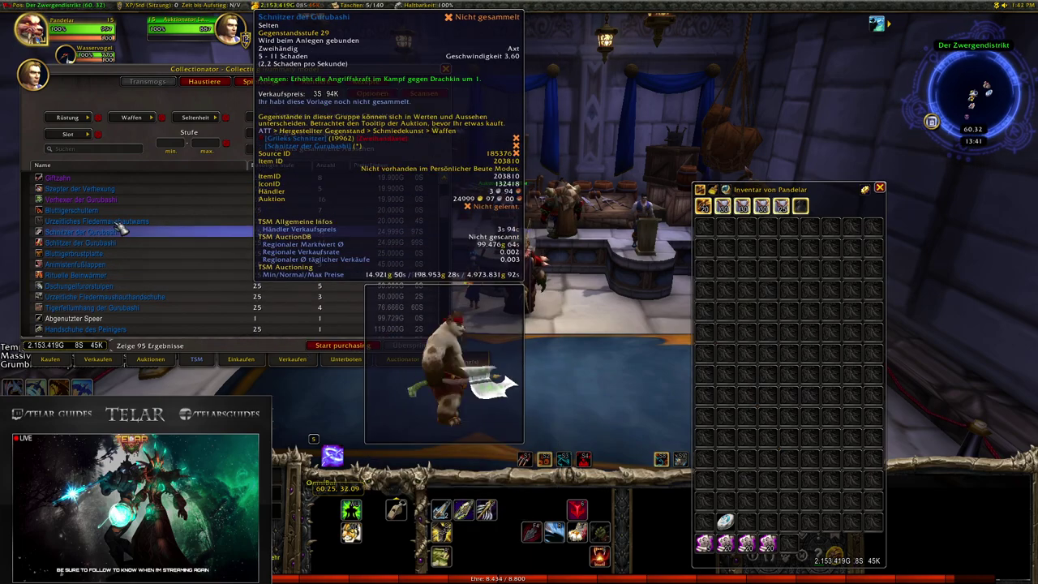
pyautogui.scroll(4, 122, 222)
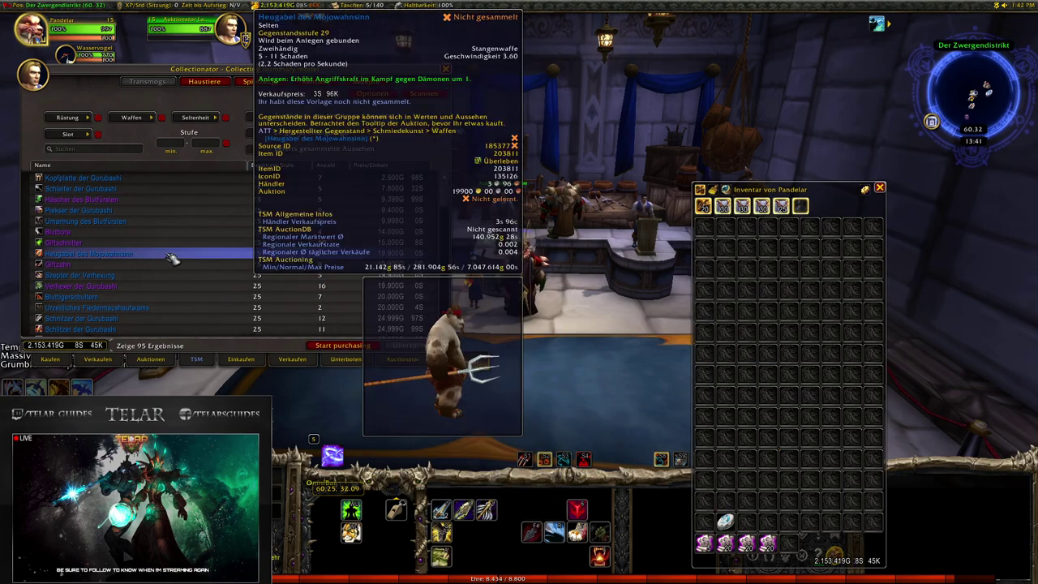
pyautogui.scroll(-6, 158, 276)
pyautogui.scroll(-10, 157, 278)
pyautogui.scroll(-10, 268, 278)
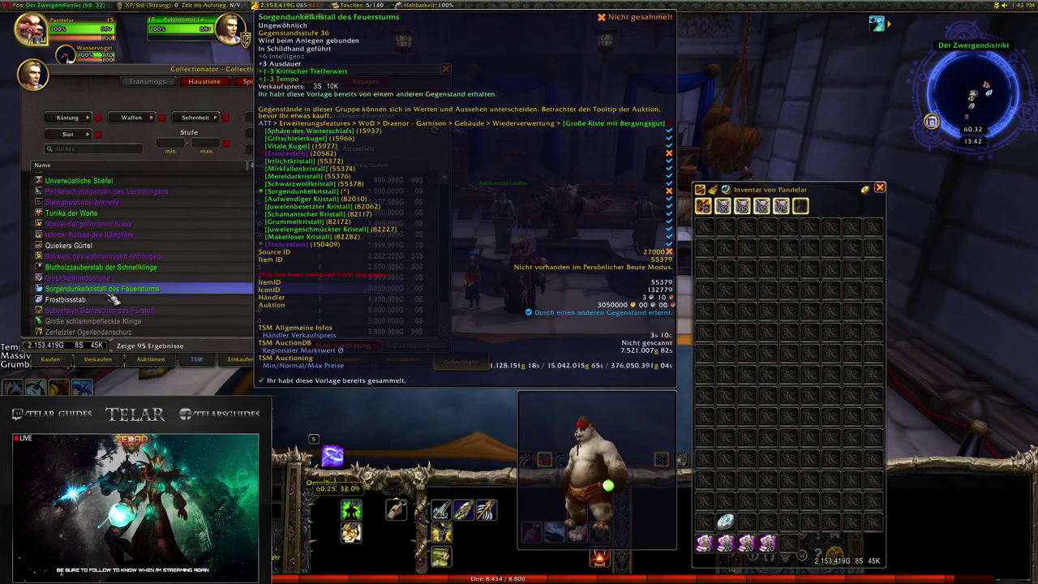
pyautogui.scroll(2, 114, 299)
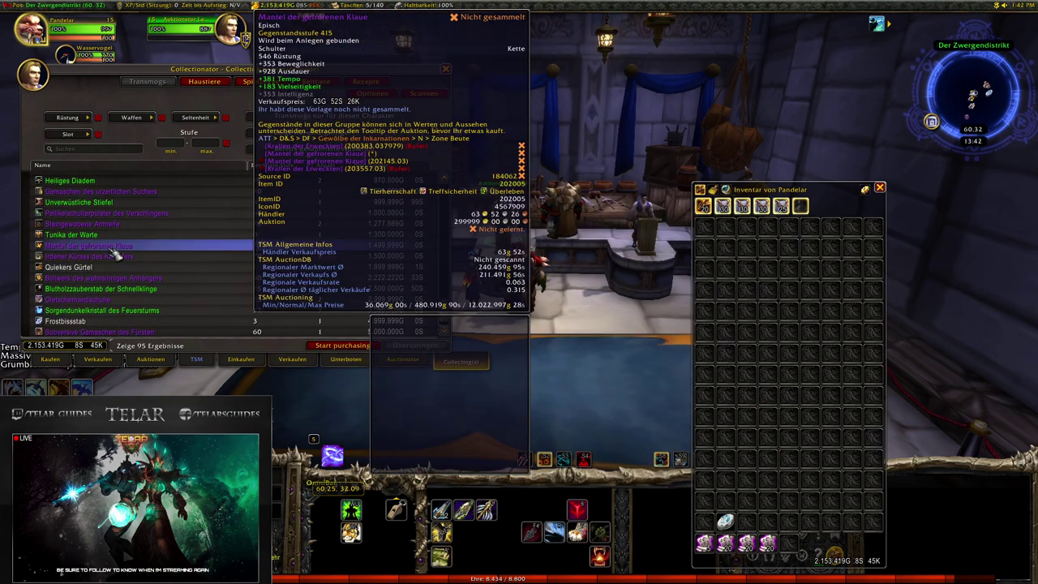
pyautogui.scroll(6, 122, 243)
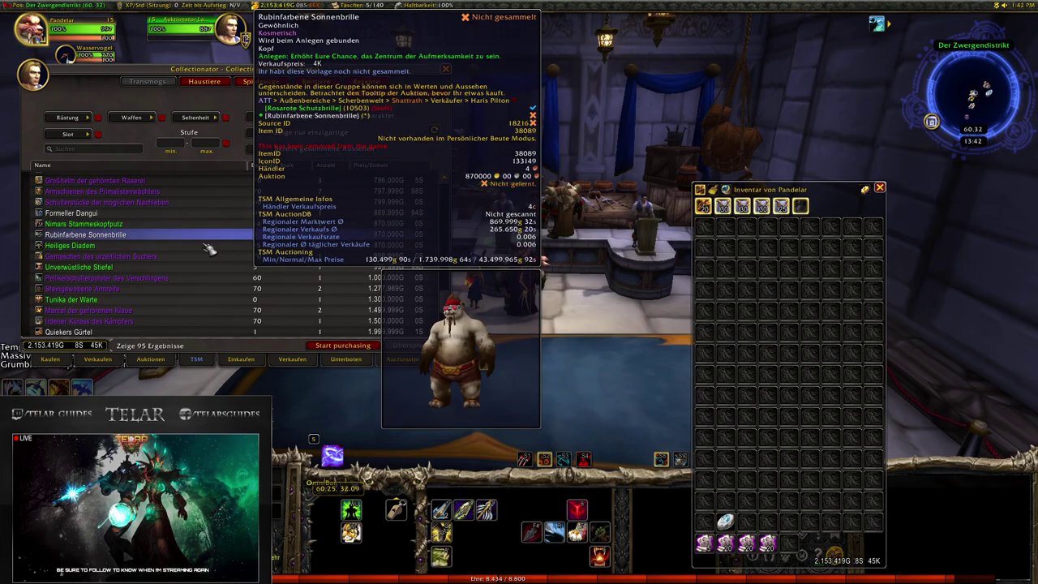
pyautogui.scroll(6, 162, 268)
pyautogui.scroll(8, 130, 299)
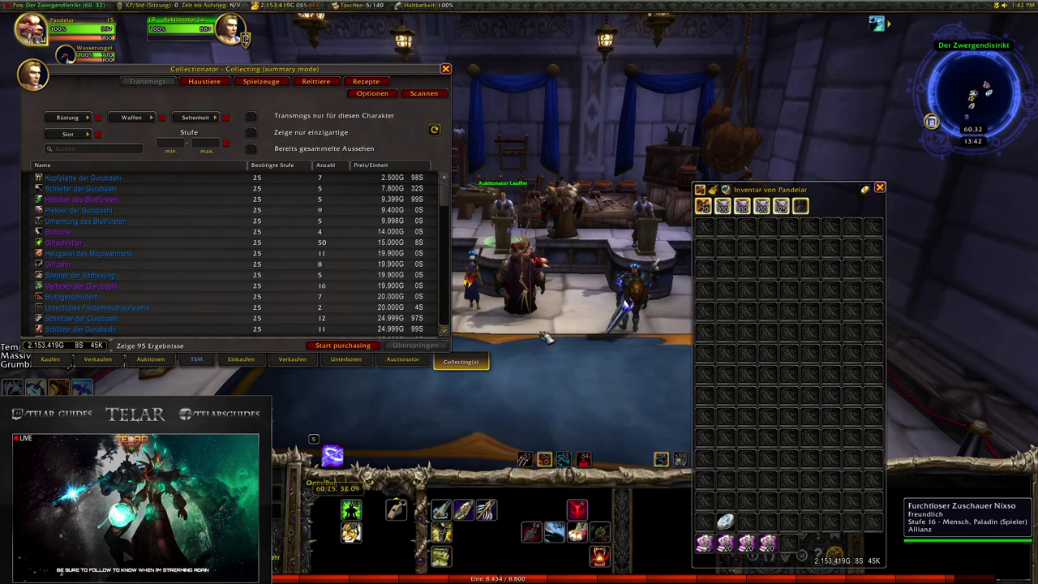
# Step: Turn the character away from the auctioneer and walk out of the auction house through its doorway
pyautogui.moveTo(628, 296); pyautogui.dragTo(567, 308)
pyautogui.press('w')
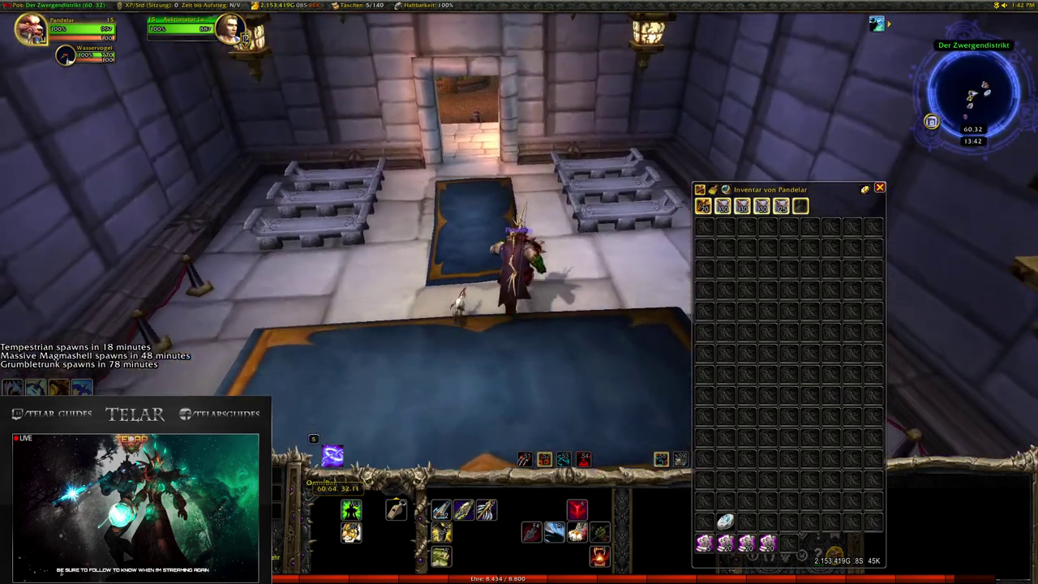
pyautogui.press('w')
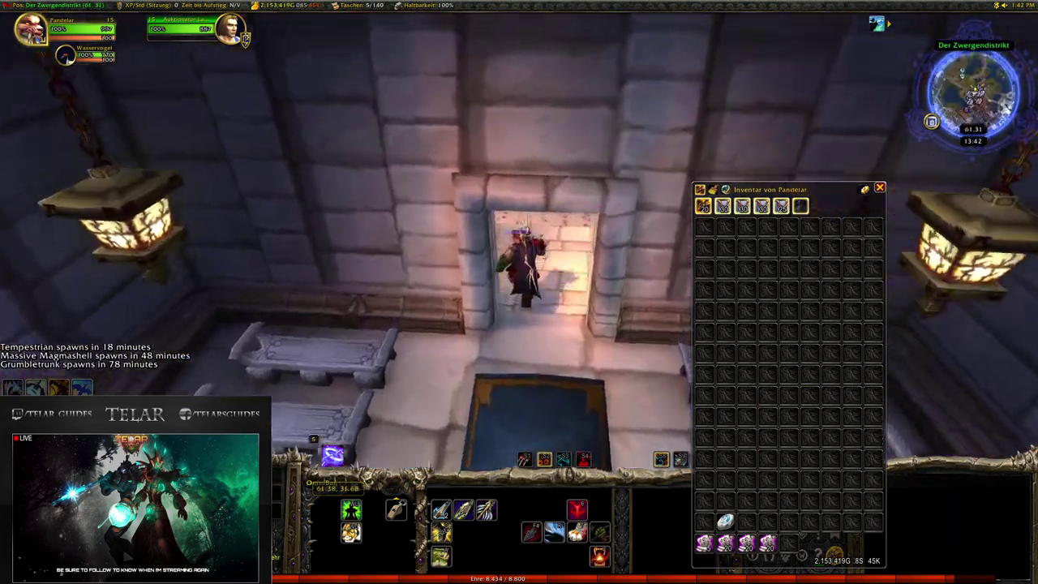
# Step: Switch to OpenOffice Calc, review the daily Ausgaben sheet from the Summe row up to Tag 1, and save the spreadsheet
pyautogui.hotkey('alt', 'Tab')
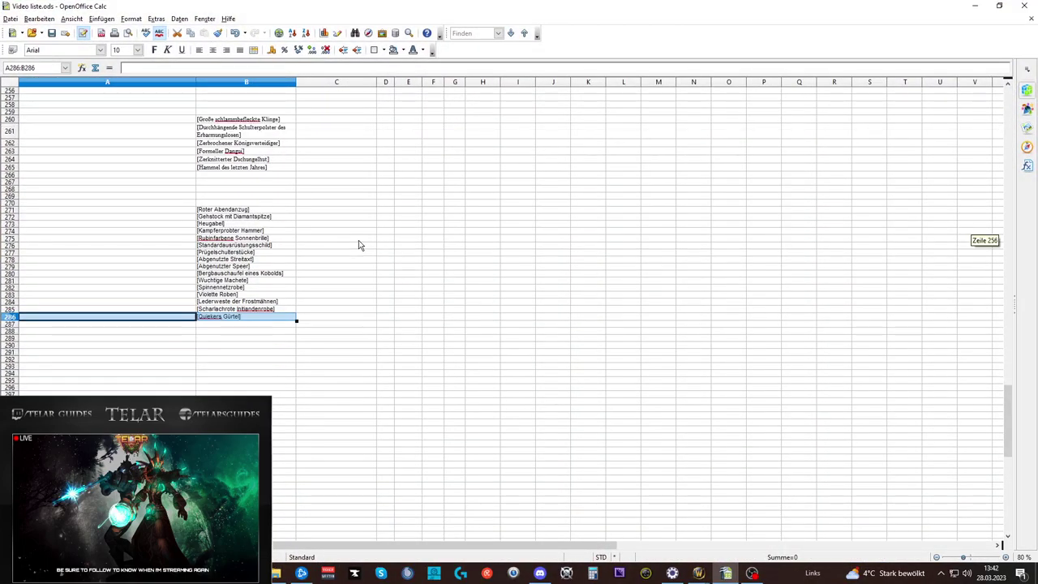
pyautogui.hotkey('ctrl', 'pagedown')
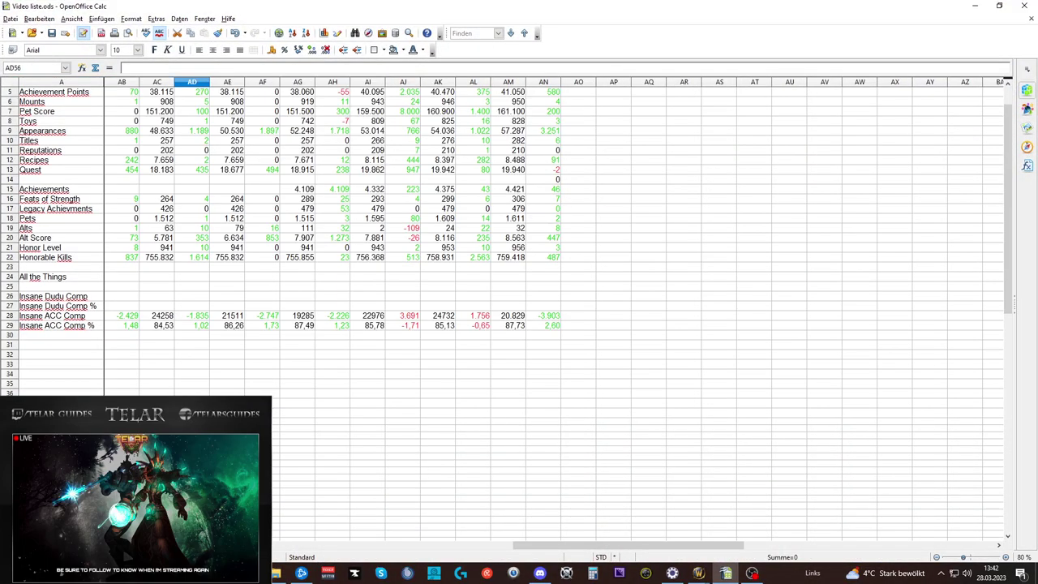
pyautogui.hotkey('ctrl', 'pagedown')
pyautogui.scroll(-6, 292, 336)
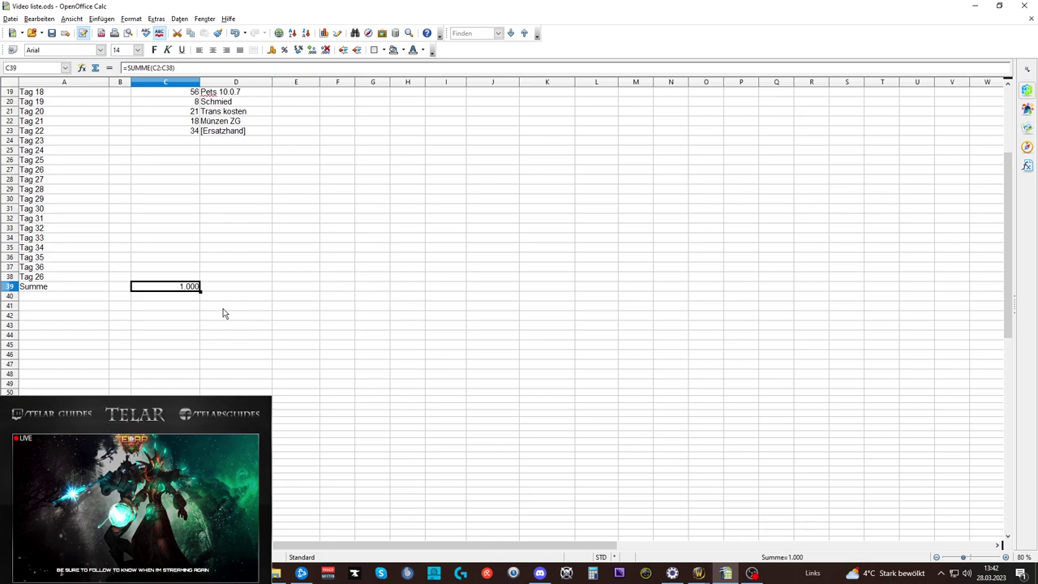
pyautogui.scroll(6, 186, 300)
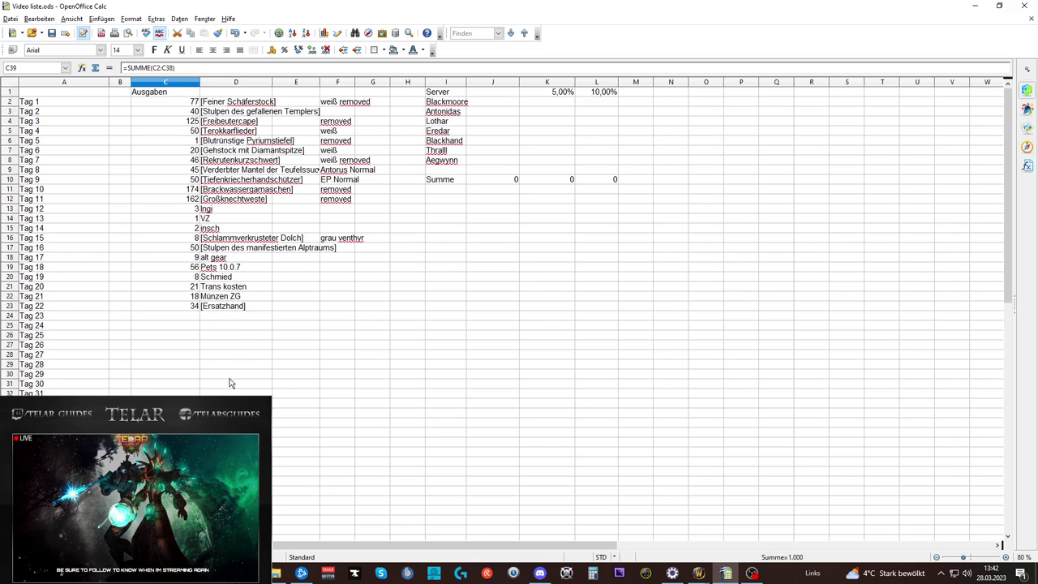
pyautogui.click(51, 33)
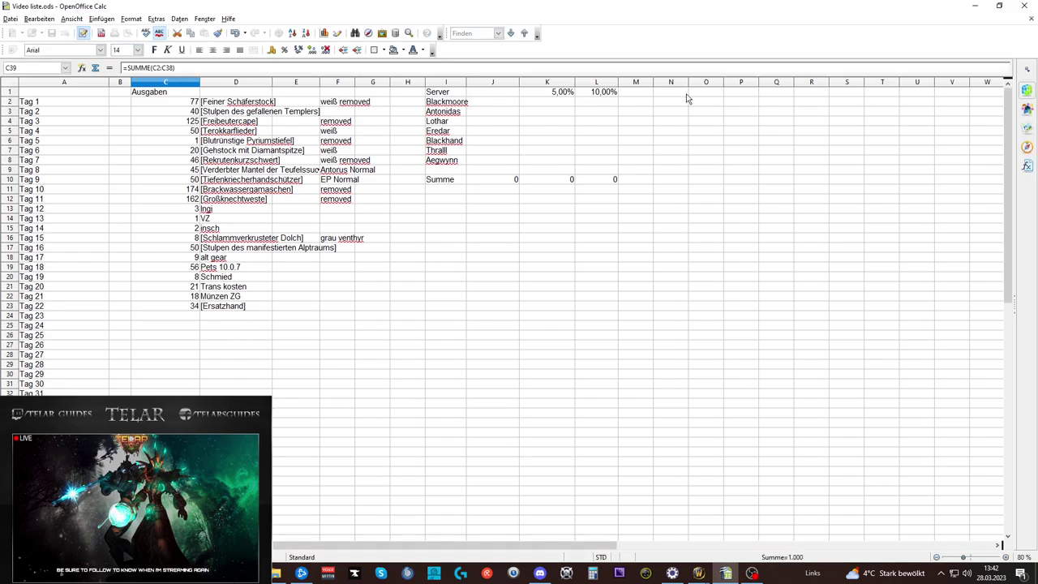
# Step: Return to World of Warcraft and walk the character across the Zwergendistrikt plaza to the wide stone staircase
pyautogui.click(975, 6)
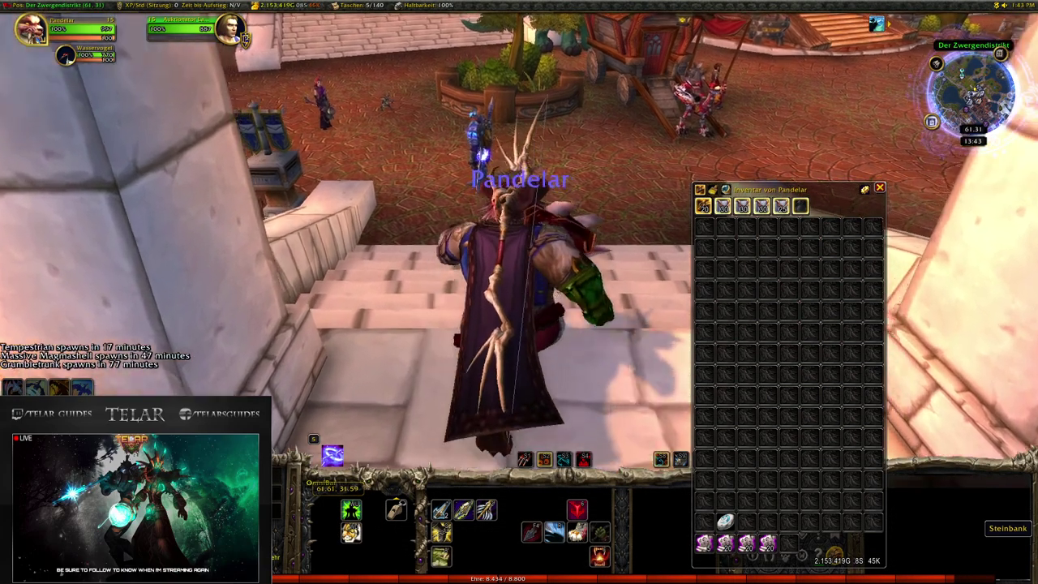
pyautogui.press('w')
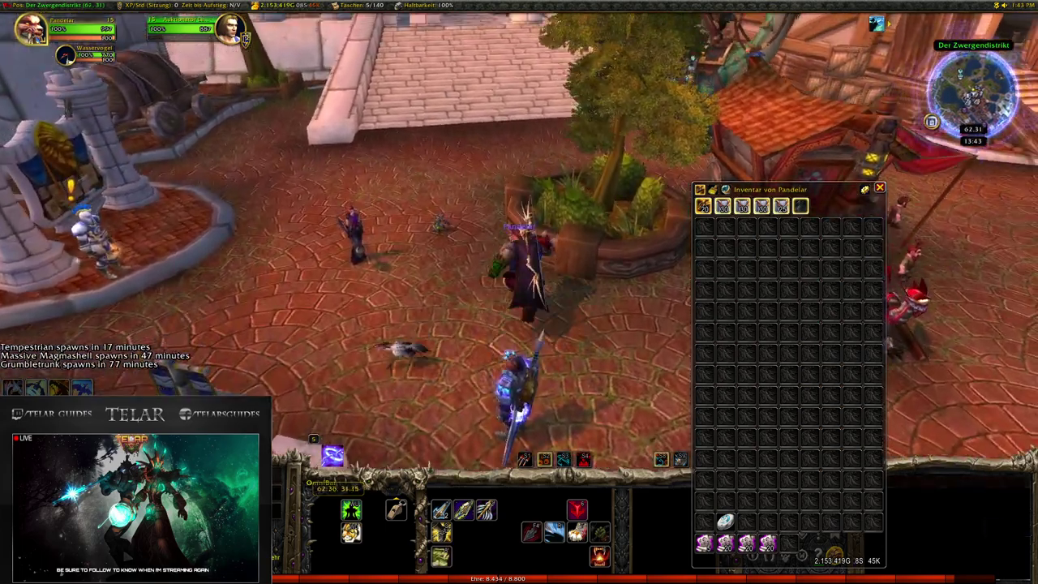
pyautogui.press('w')
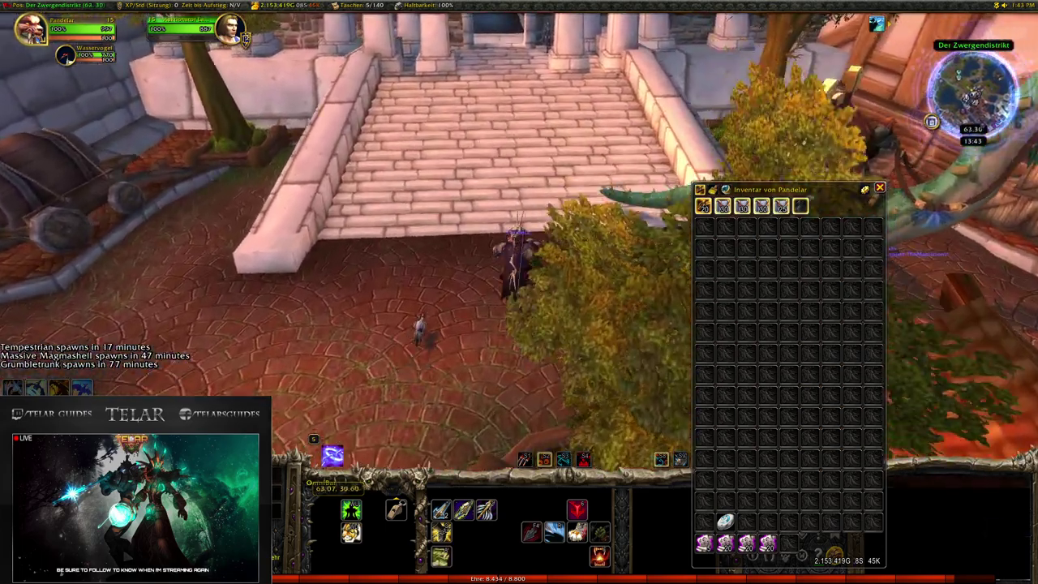